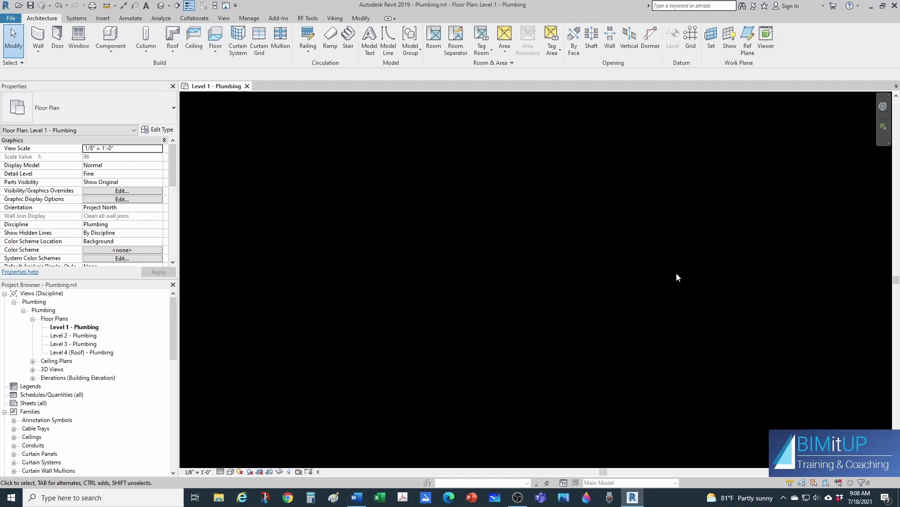
Step: Switch to File Explorer through the desktop Libraries shortcut and open the Pipe folder in the US Imperial library
click(871, 8)
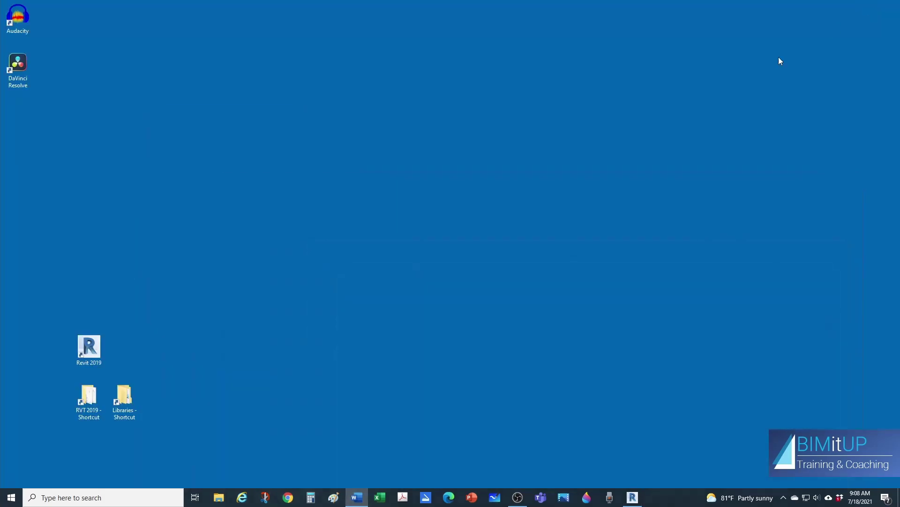
double_click(131, 404)
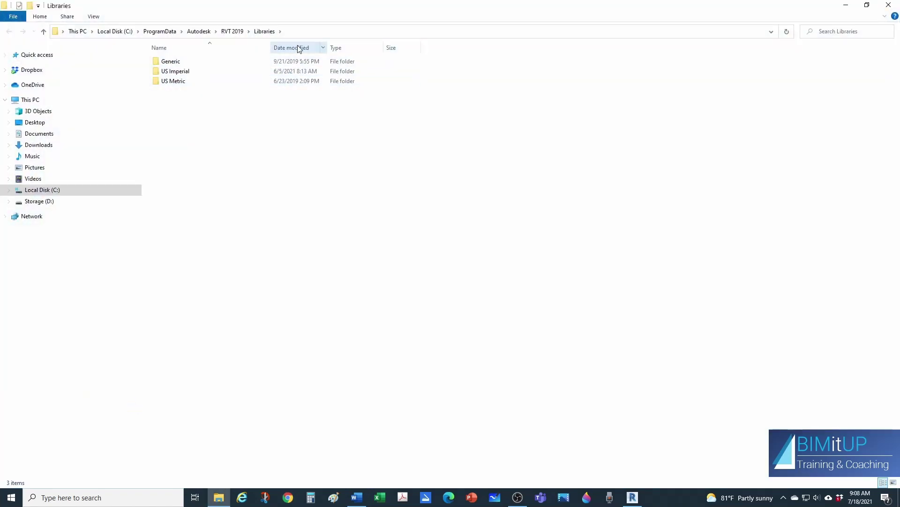
click(301, 32)
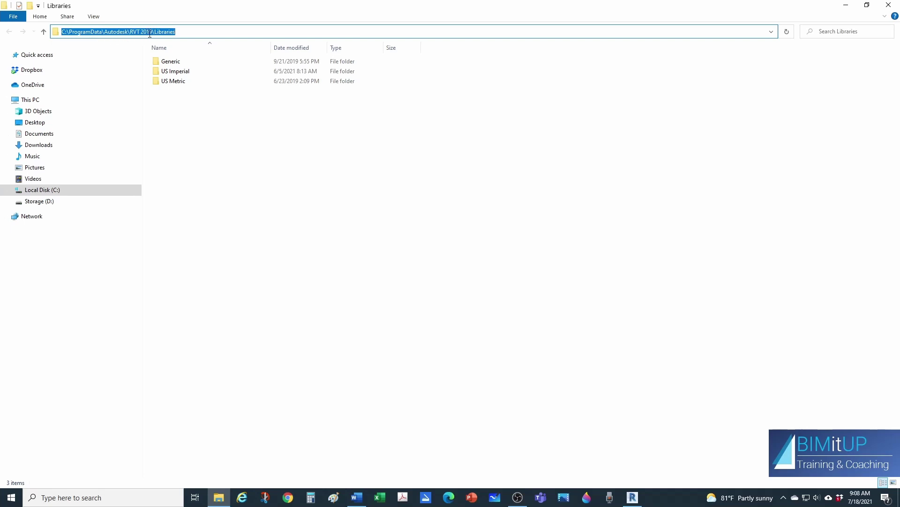
click(187, 149)
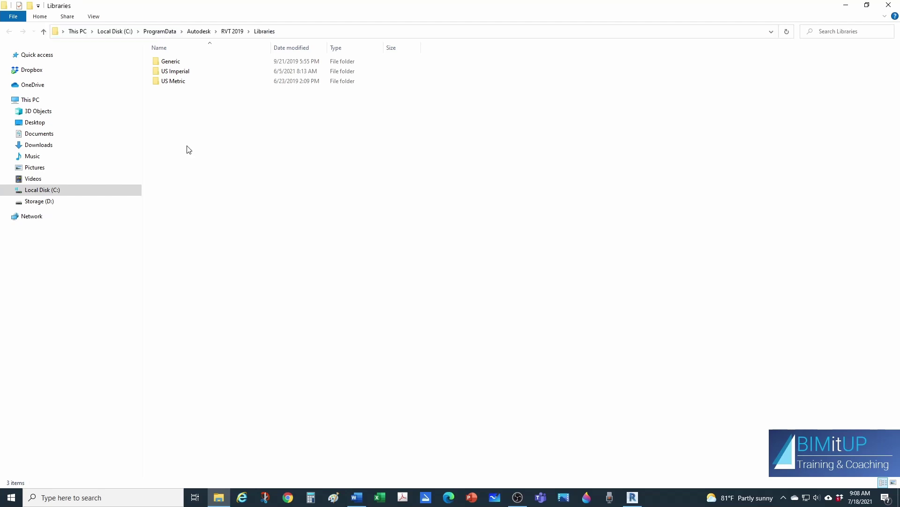
double_click(187, 71)
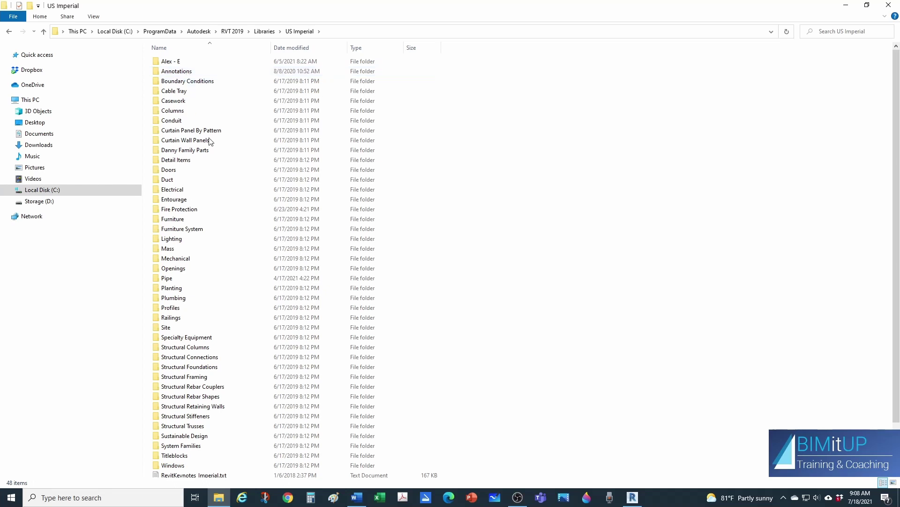
double_click(175, 278)
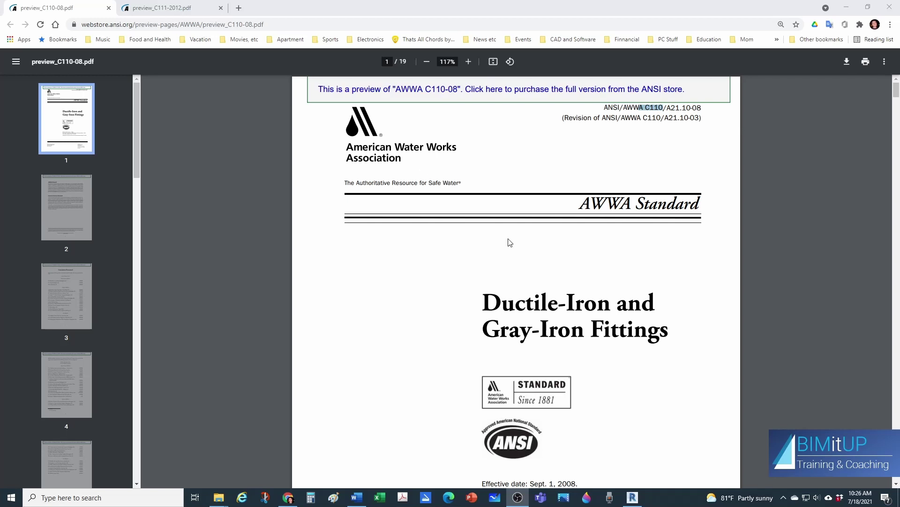
Step: Open the Class 250 Mechanical Joint folder under AWWA Fittings, AWWA C110 Ductile Iron and Gray Iron
click(534, 271)
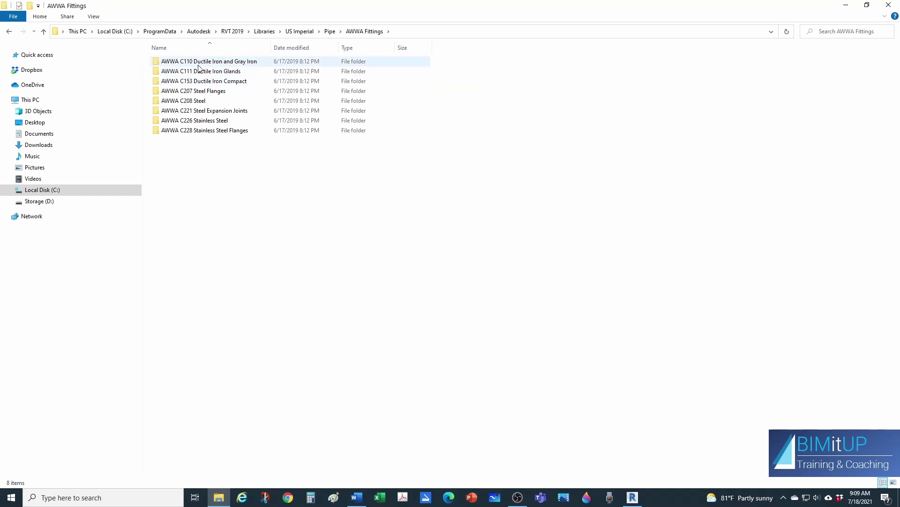
mouse_move(200, 67)
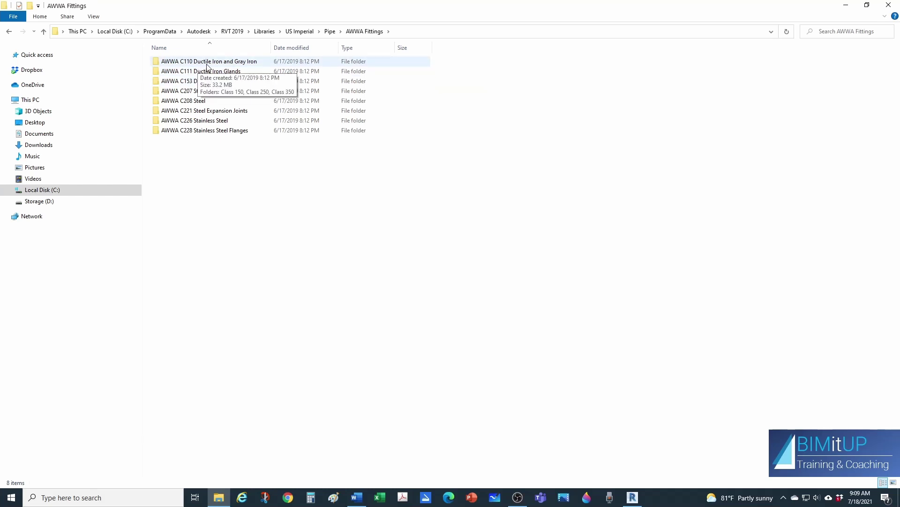
double_click(206, 66)
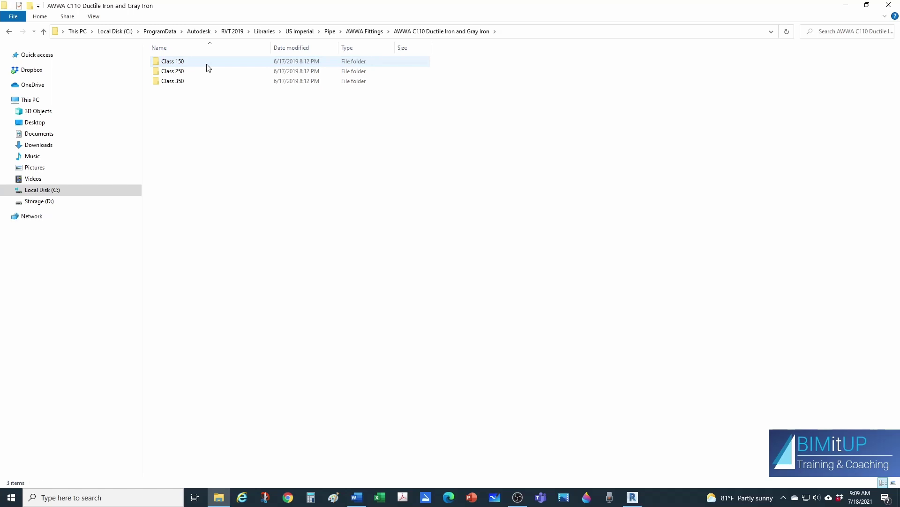
mouse_move(188, 73)
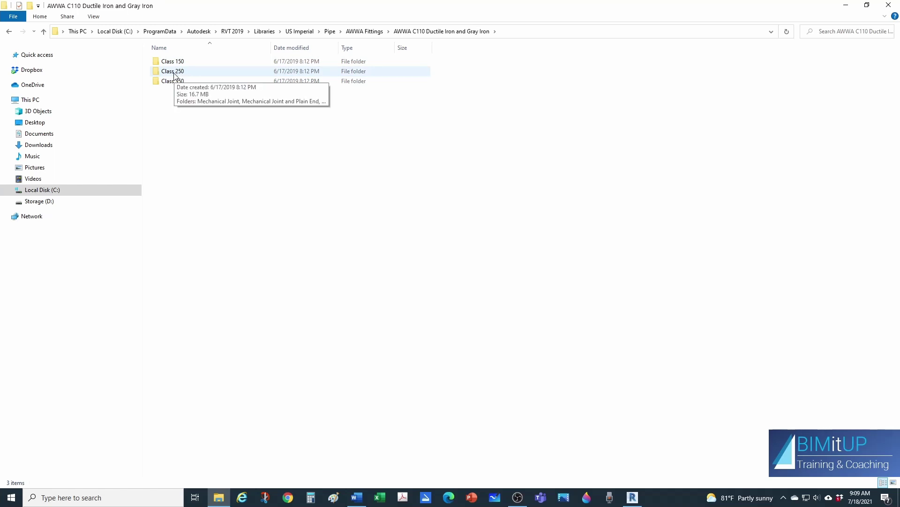
double_click(174, 74)
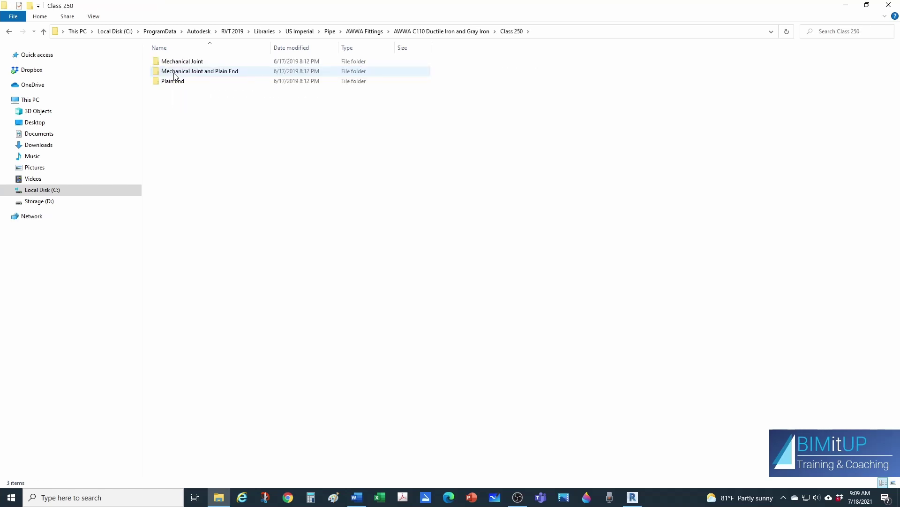
double_click(182, 62)
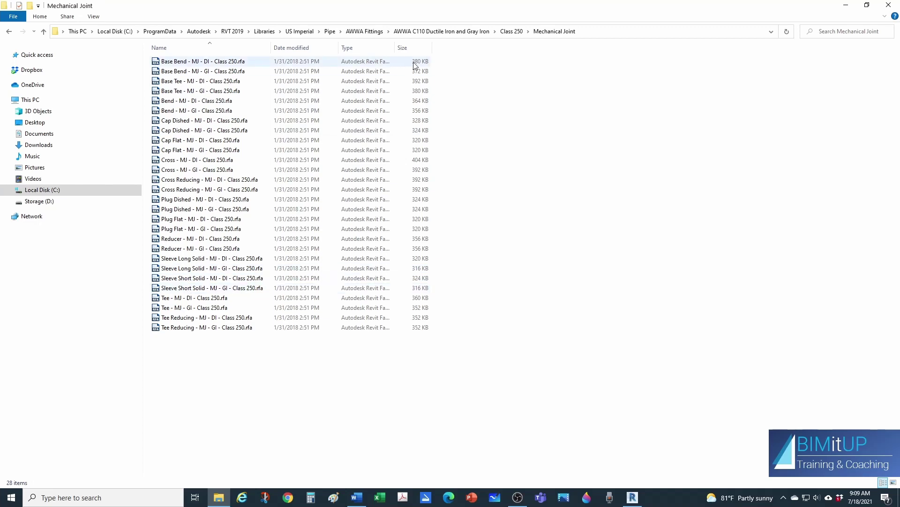
Step: Load the MJ - DI - Class 250 Bend, Tee, Tee Reducing, Cross, Cross Reducing, Reducer, Sleeve Short Solid and Cap Dished families into the Revit project
drag(426, 7, 791, 65)
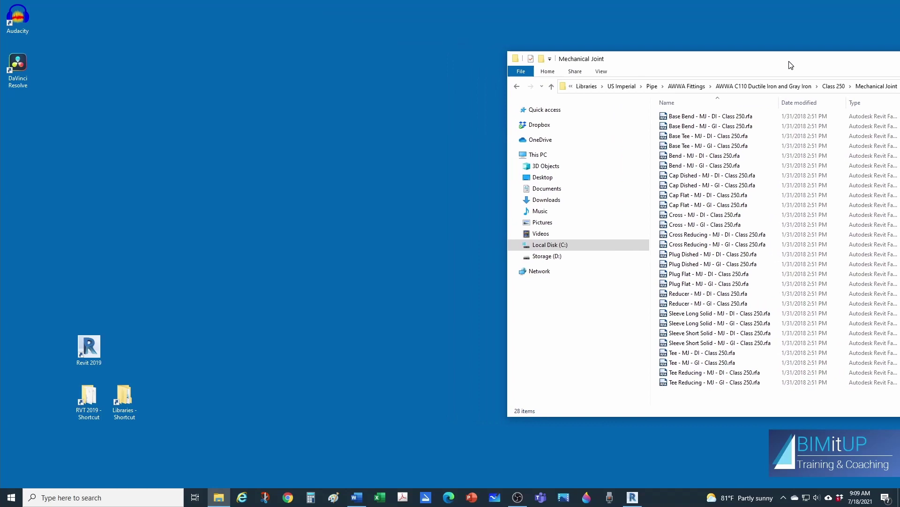
click(633, 498)
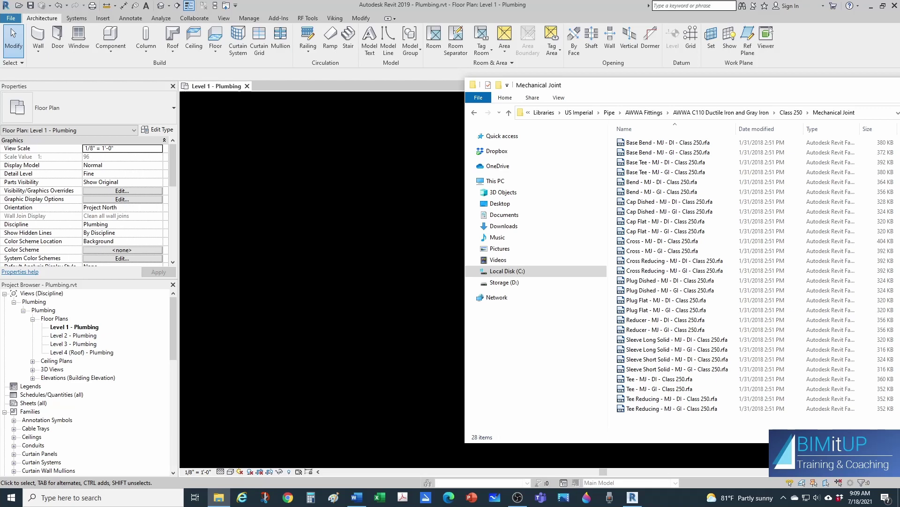
click(673, 186)
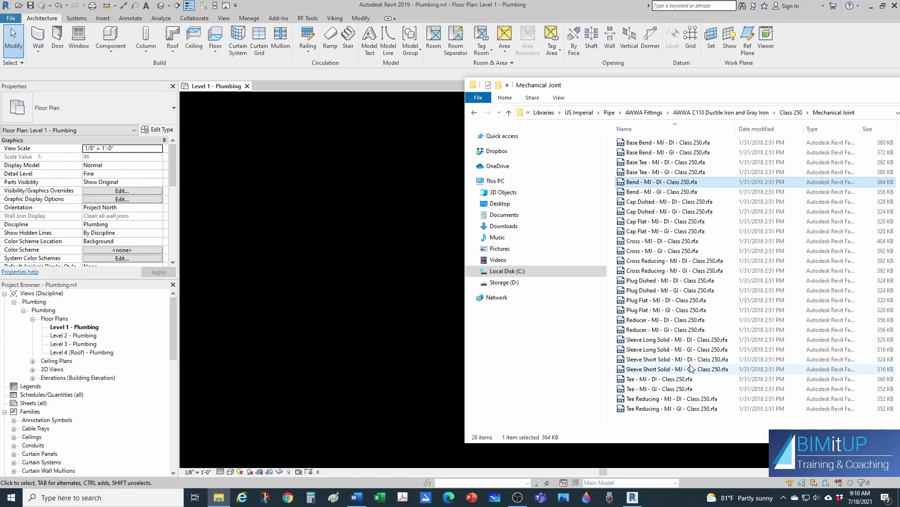
ctrl+click(666, 400)
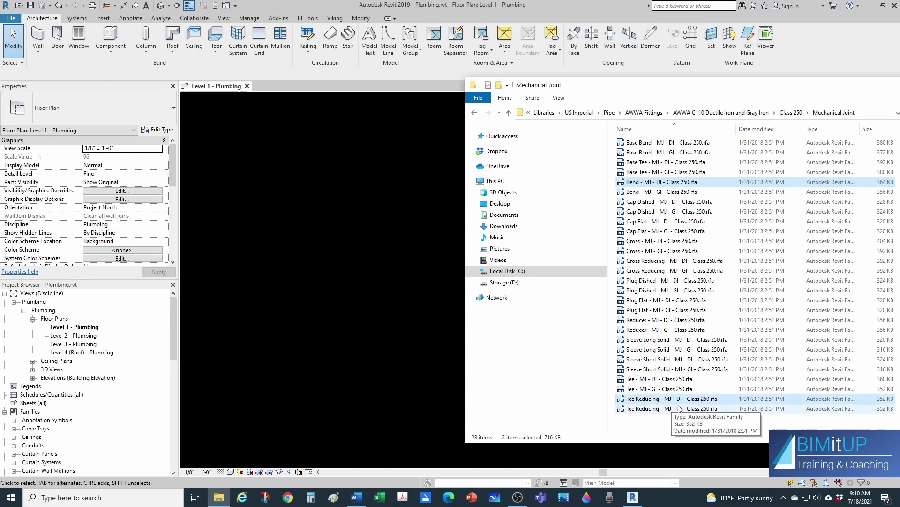
ctrl+click(650, 380)
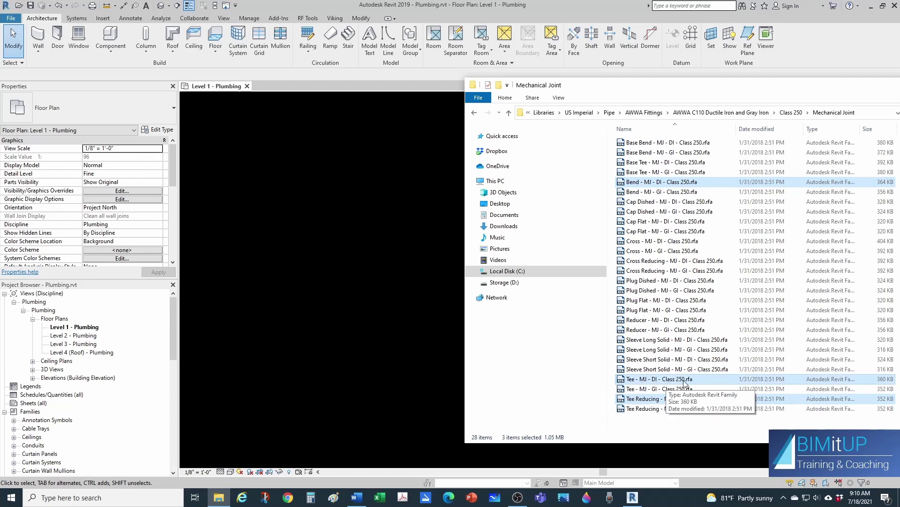
ctrl+click(668, 260)
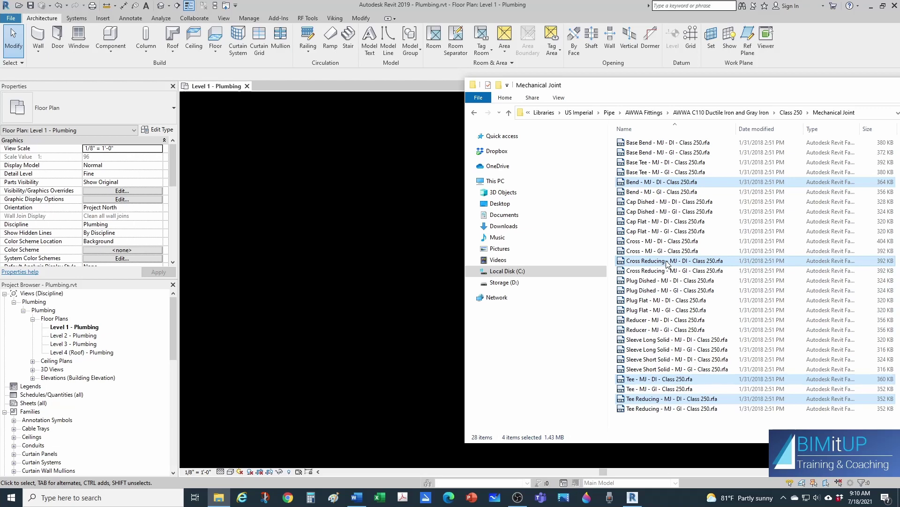
ctrl+click(685, 241)
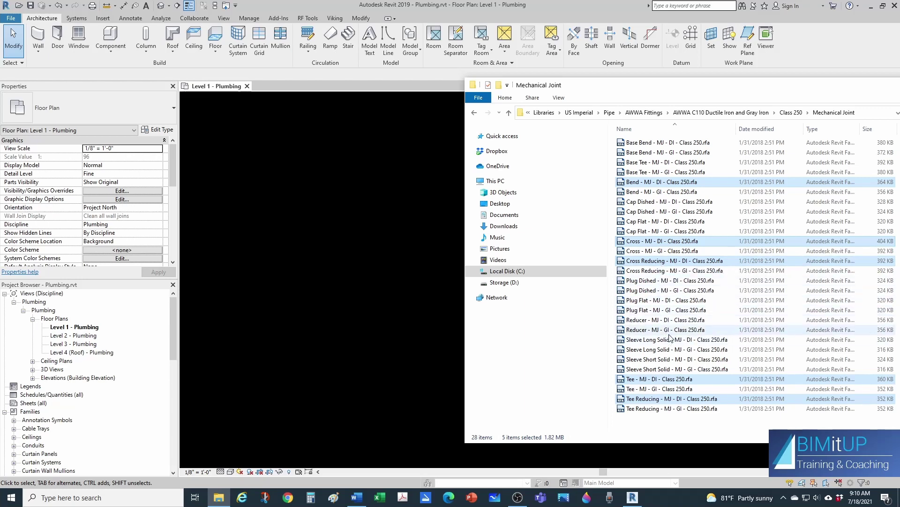
ctrl+click(670, 320)
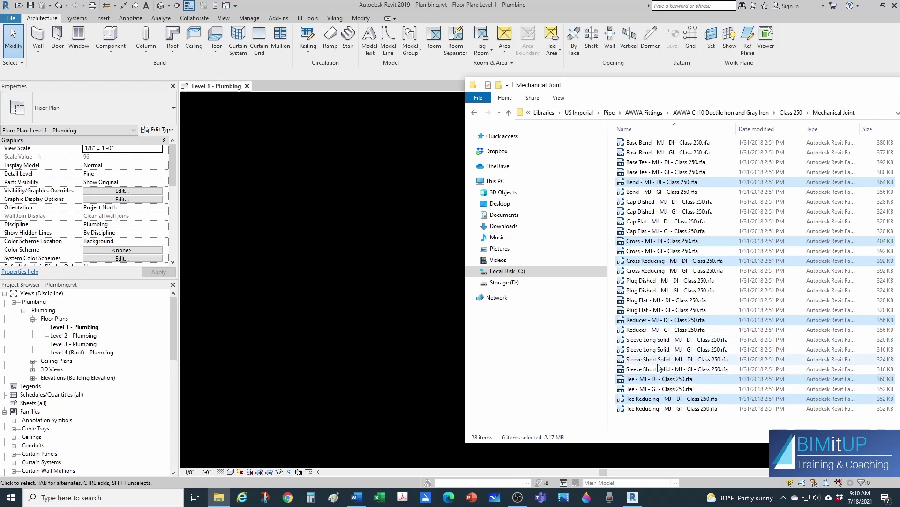
ctrl+click(674, 360)
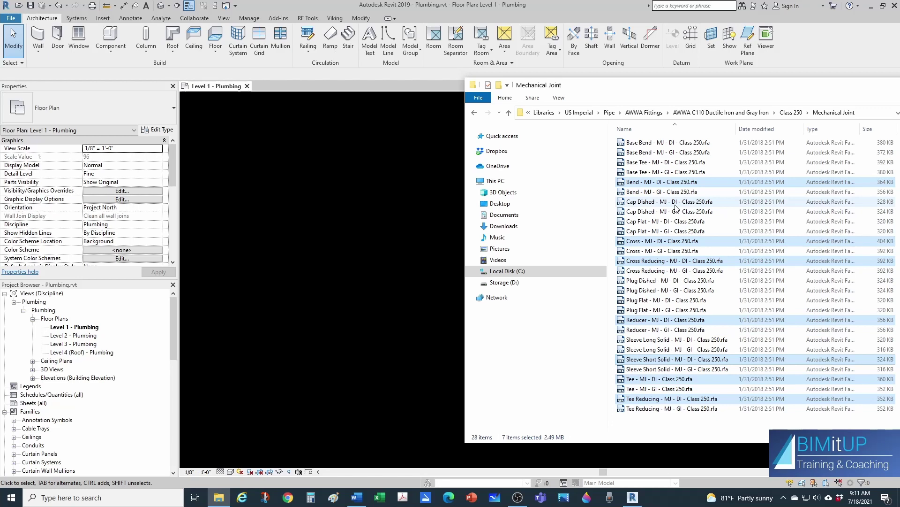
ctrl+click(655, 204)
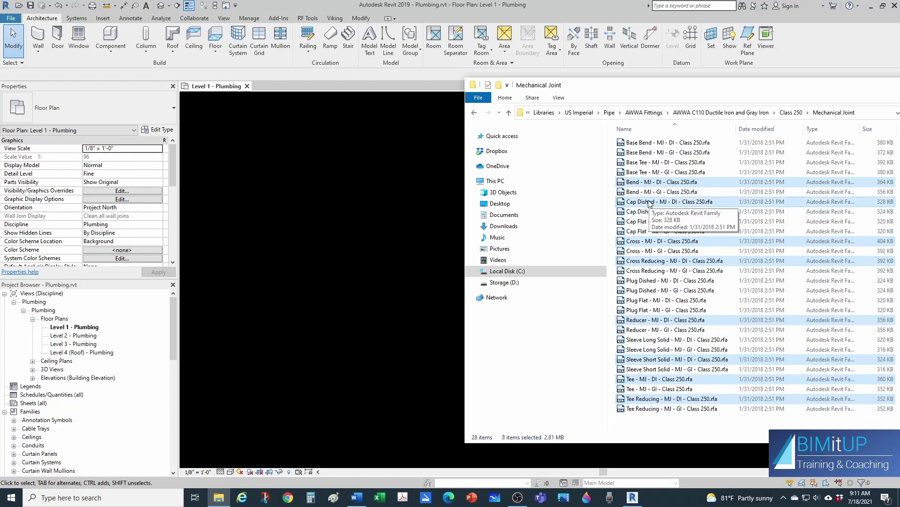
drag(655, 207, 392, 230)
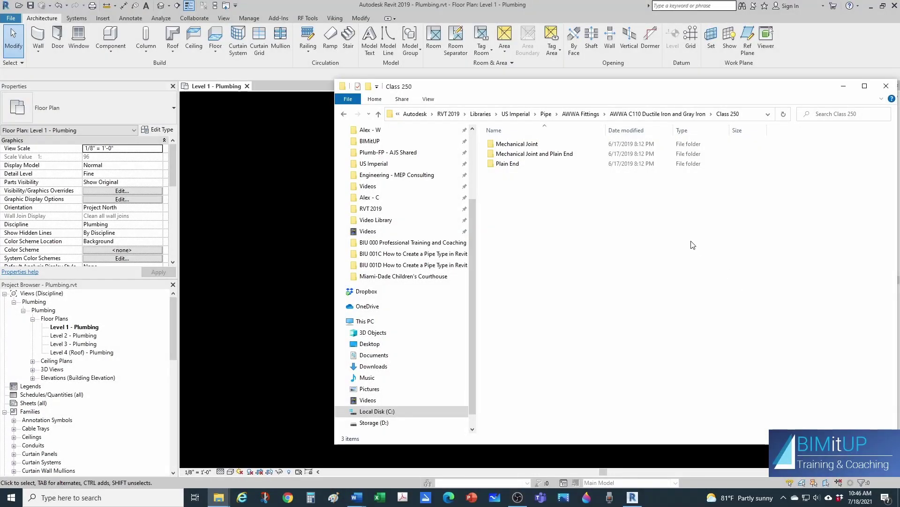
Step: Load the Gland - DI family from the AWWA C111 Ductile Iron Glands folder into the Revit project
click(571, 114)
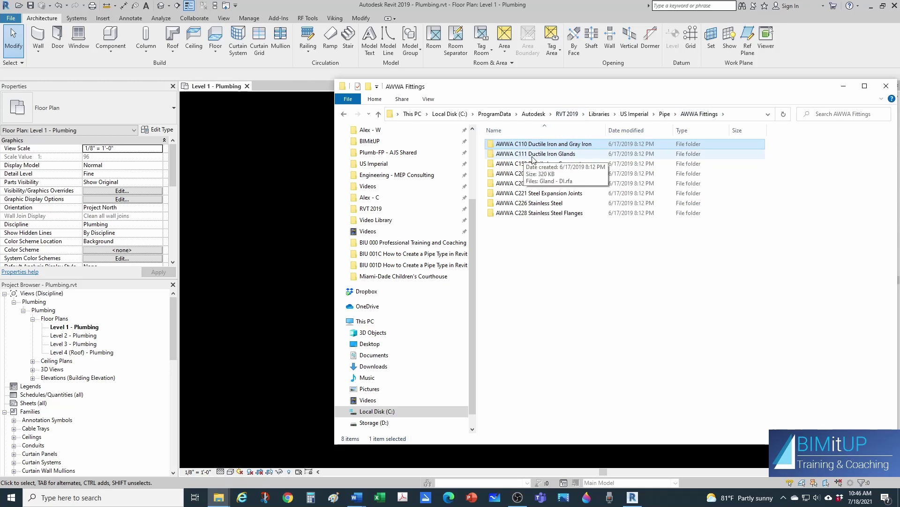
double_click(532, 155)
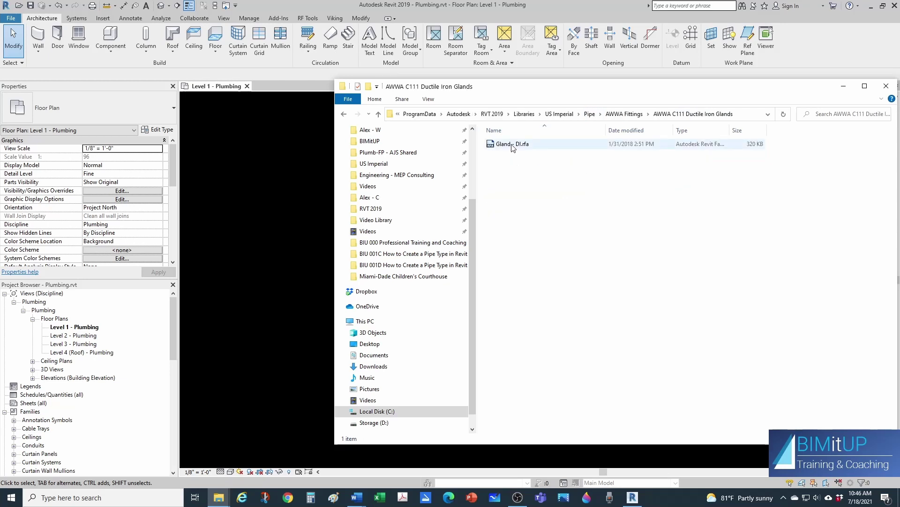
click(505, 146)
drag(497, 150, 290, 230)
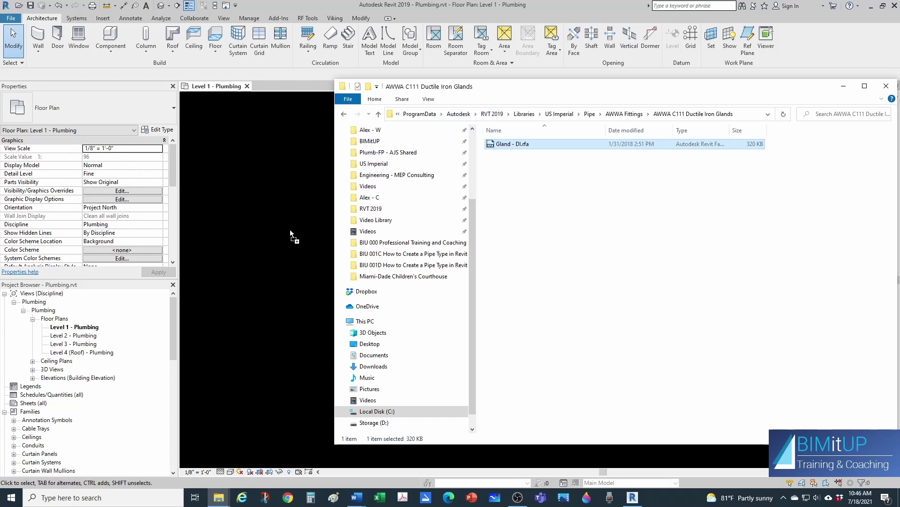
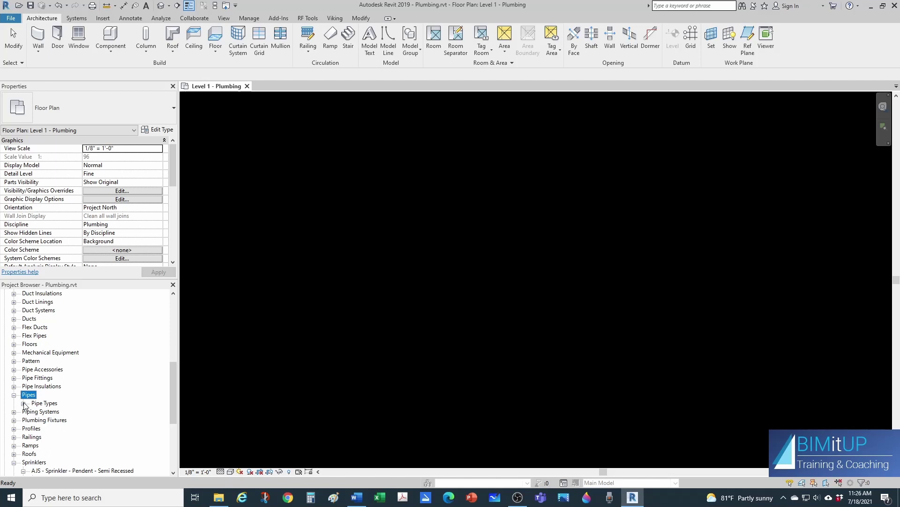
Step: Duplicate the Standard pipe type and rename the copy "Mechanical Joint"
click(23, 403)
scroll(90, 407, down, 2)
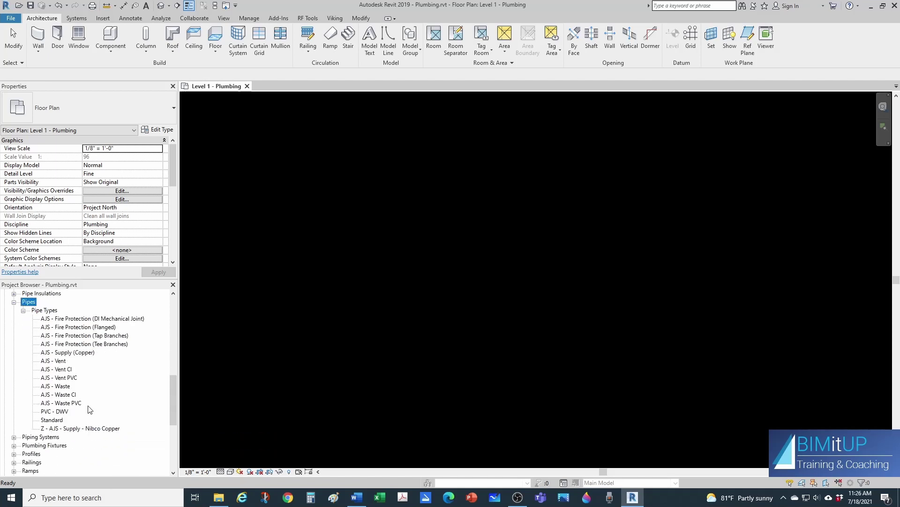
right_click(60, 422)
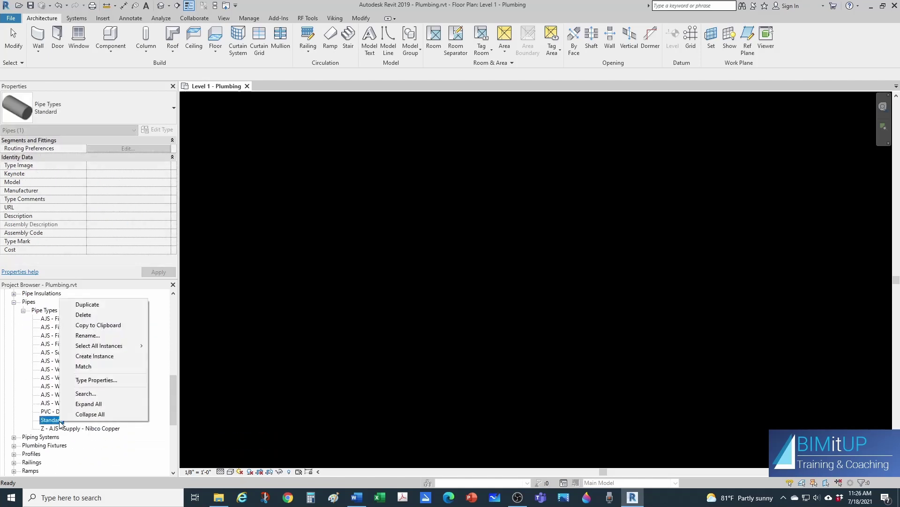
click(97, 305)
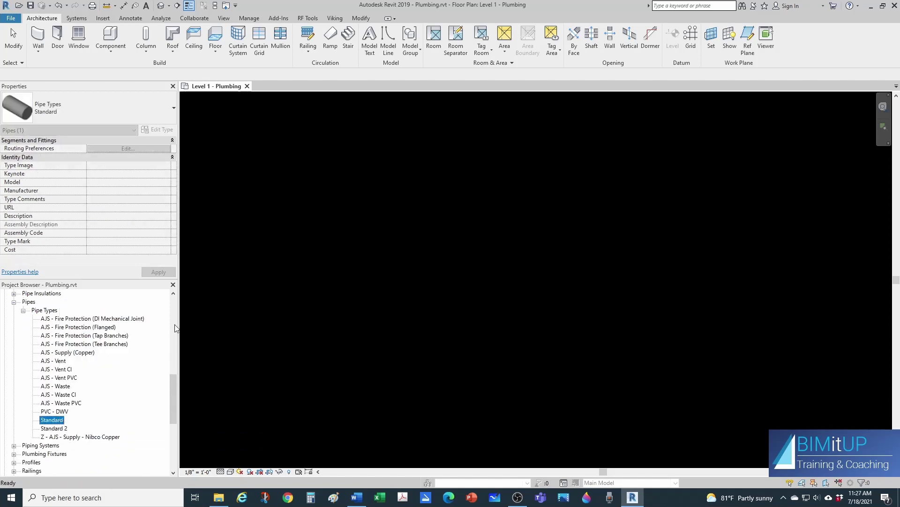
right_click(50, 428)
click(78, 342)
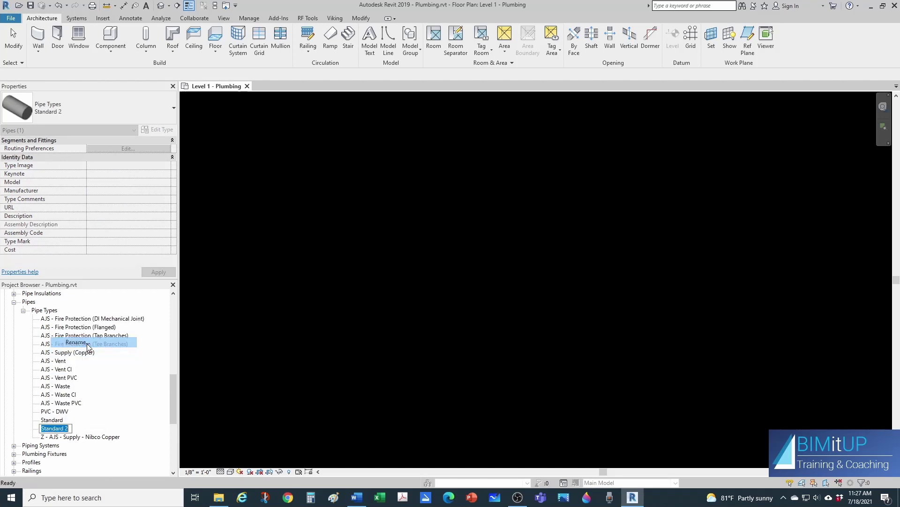
text(Mec)
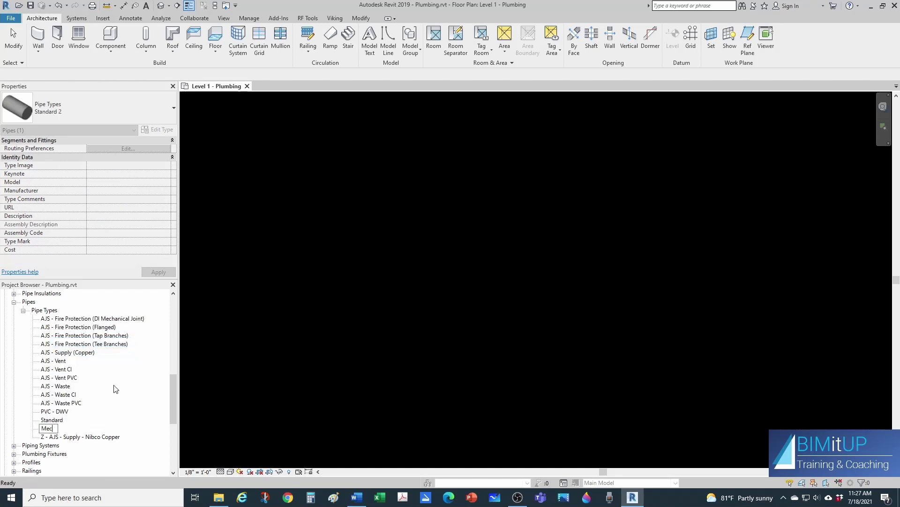
text(hanical Joint)
key(Return)
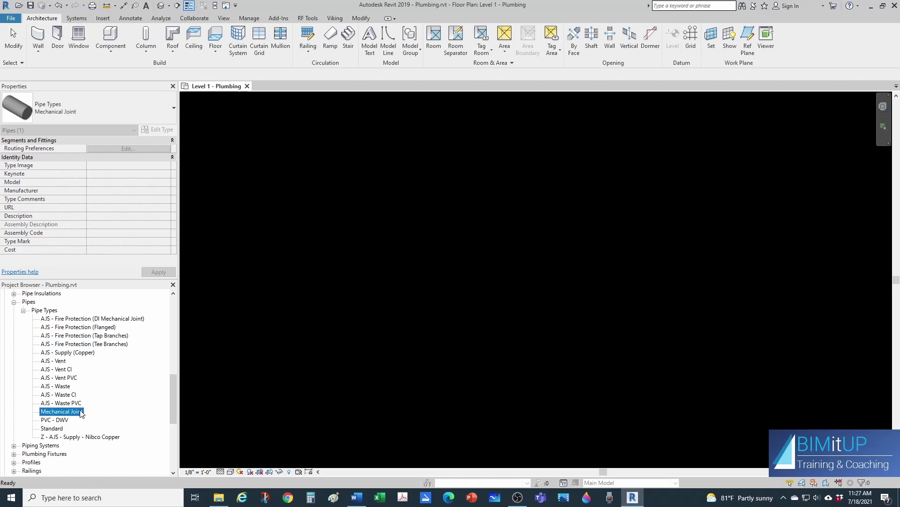
Step: Open the routing preferences of the Mechanical Joint pipe type and set the pipe segment to Iron, Ductile - 22
right_click(81, 413)
click(121, 368)
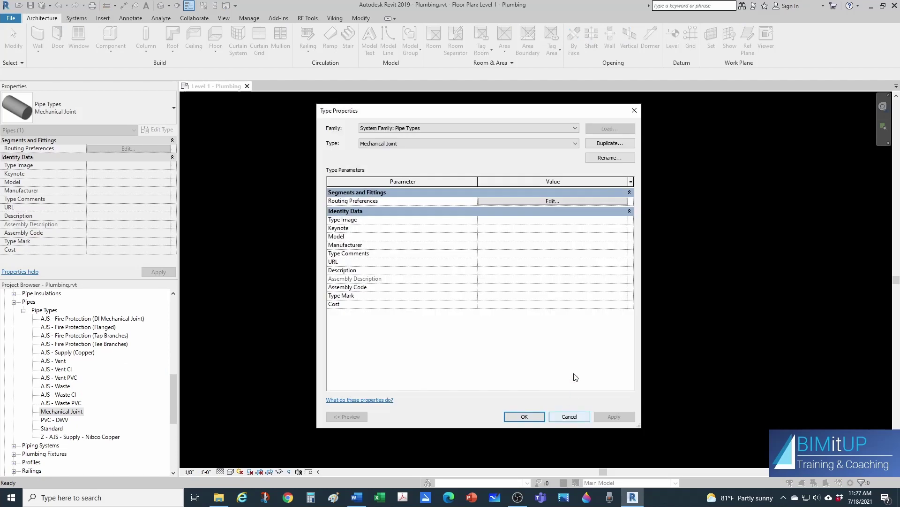
click(519, 202)
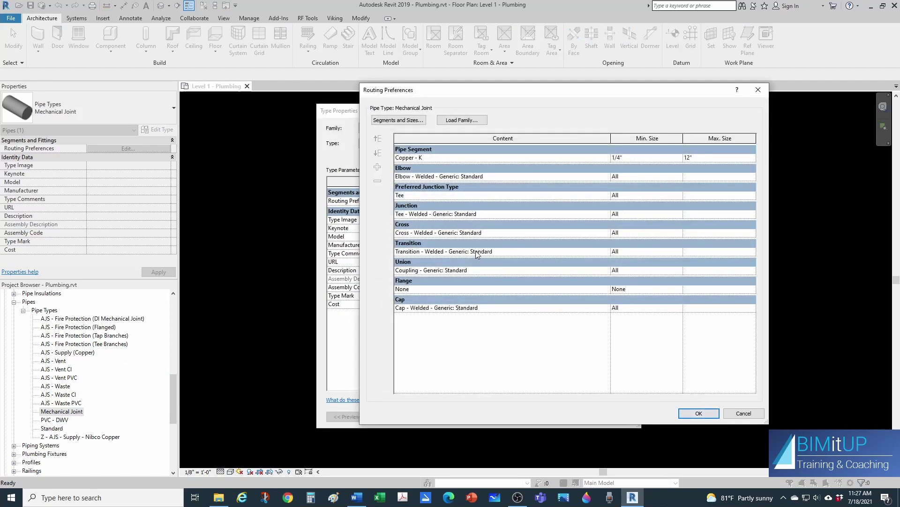
click(418, 159)
click(607, 158)
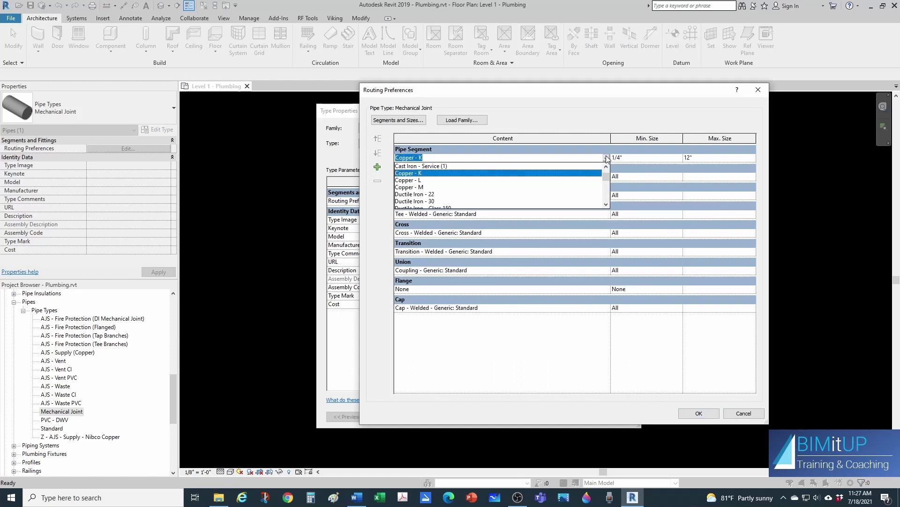
scroll(434, 186, down, 2)
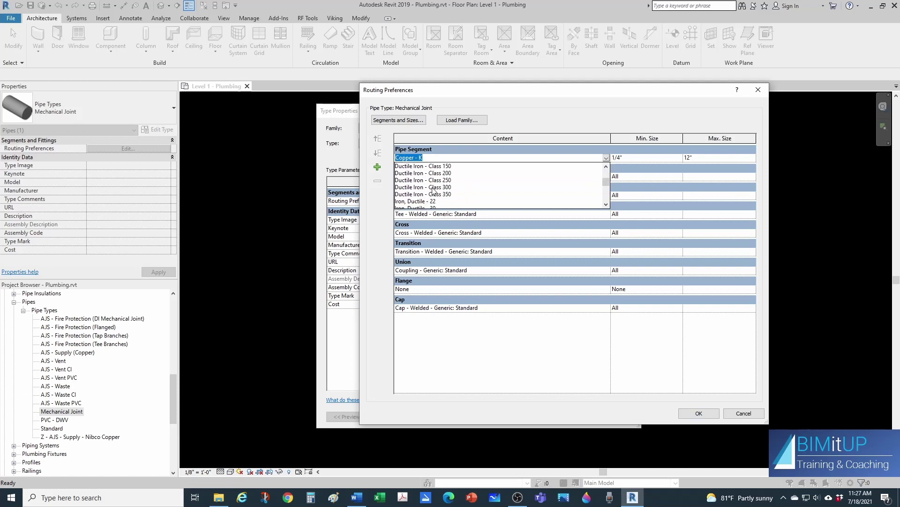
scroll(447, 194, down, 1)
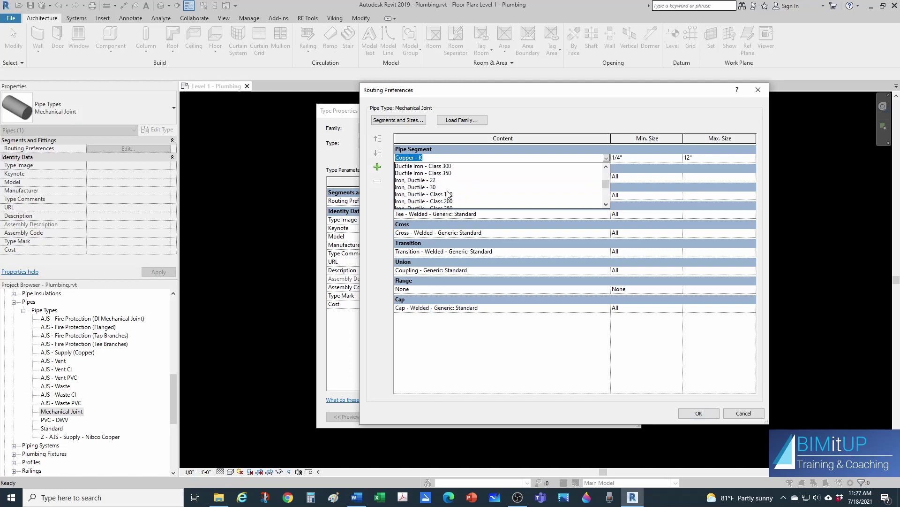
click(422, 181)
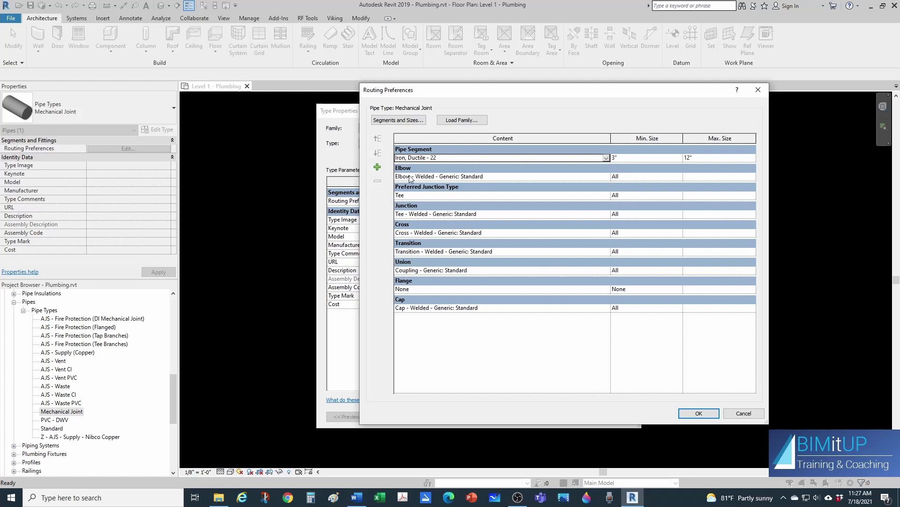
Step: Set the elbow to Bend - MJ - DI - Class 250: Standard and the junction to Tee - MJ - DI - Class 250: Standard
click(589, 177)
click(605, 177)
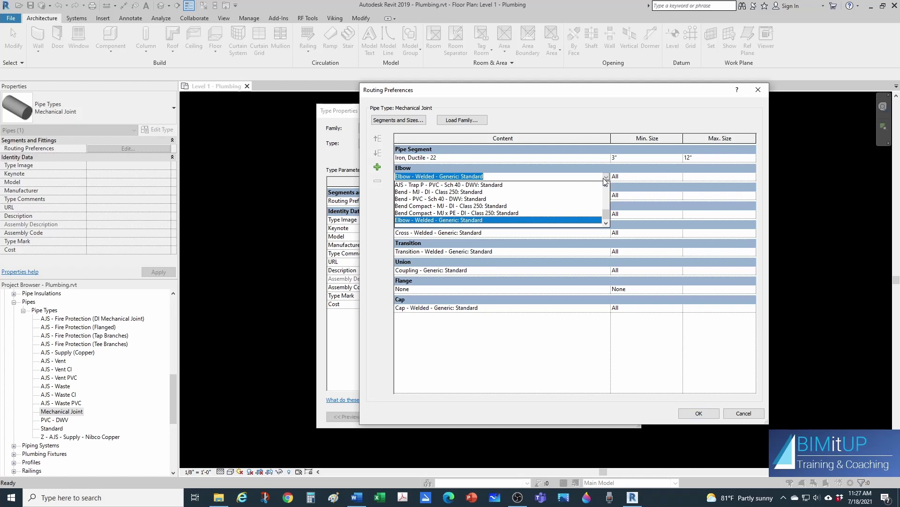
click(449, 193)
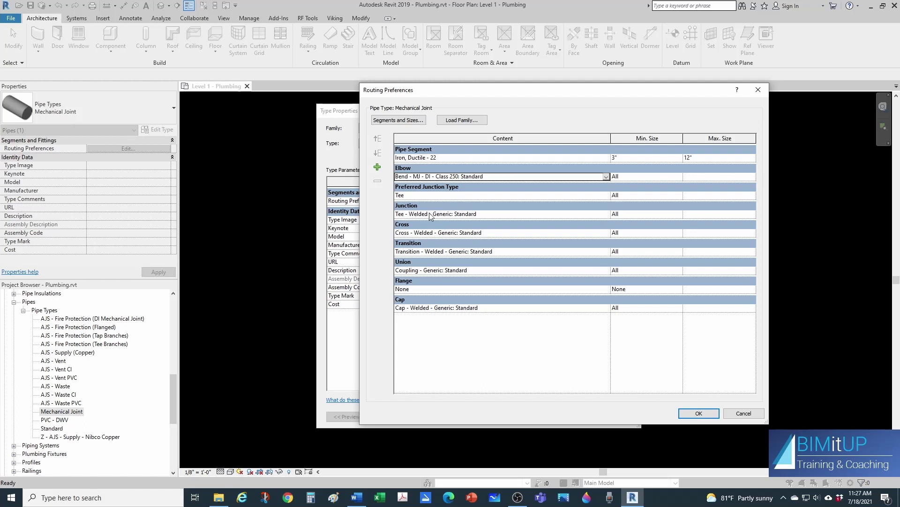
click(602, 215)
click(606, 214)
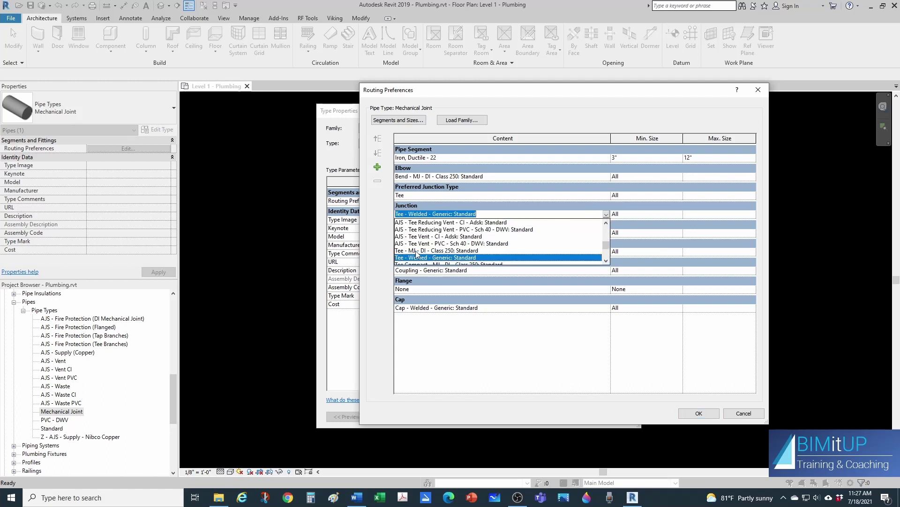
click(437, 250)
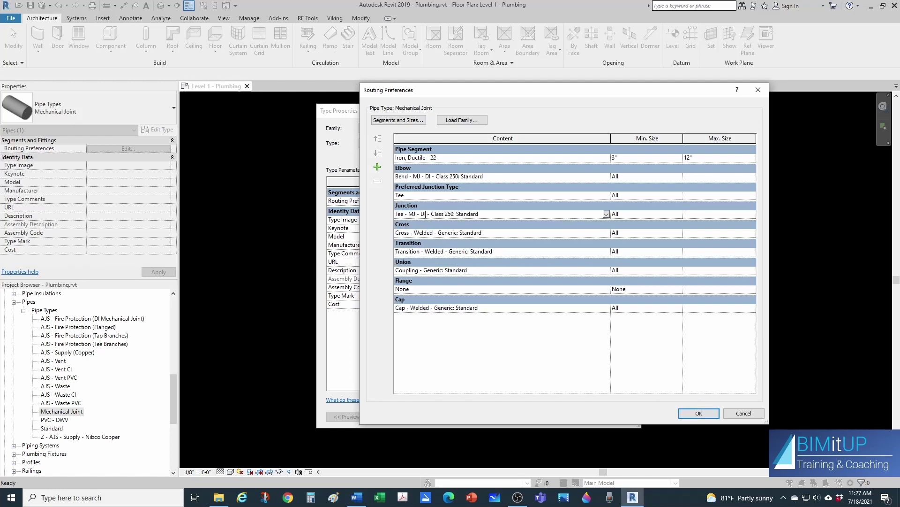
Step: Add Tee Reducing - MJ - DI - Class 250: Standard as the first junction fitting, with its minimum size set to All
click(377, 167)
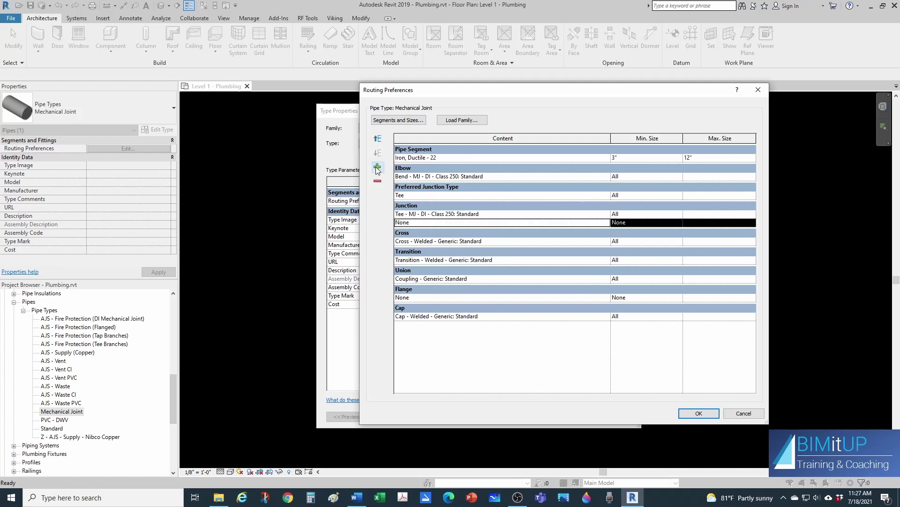
click(607, 223)
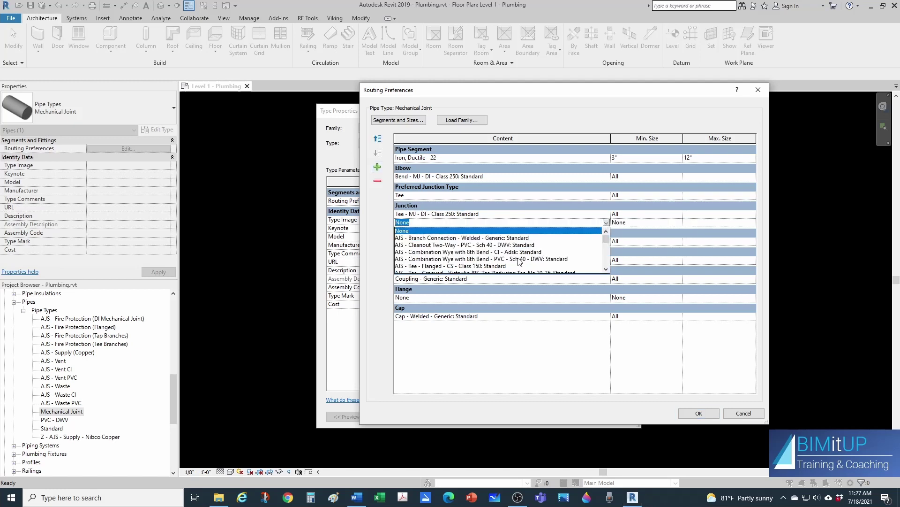
scroll(440, 266, down, 8)
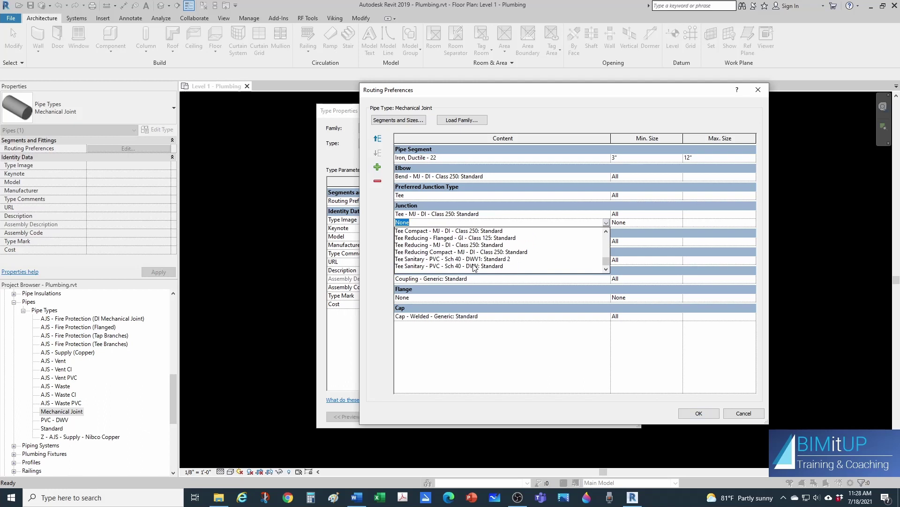
click(446, 245)
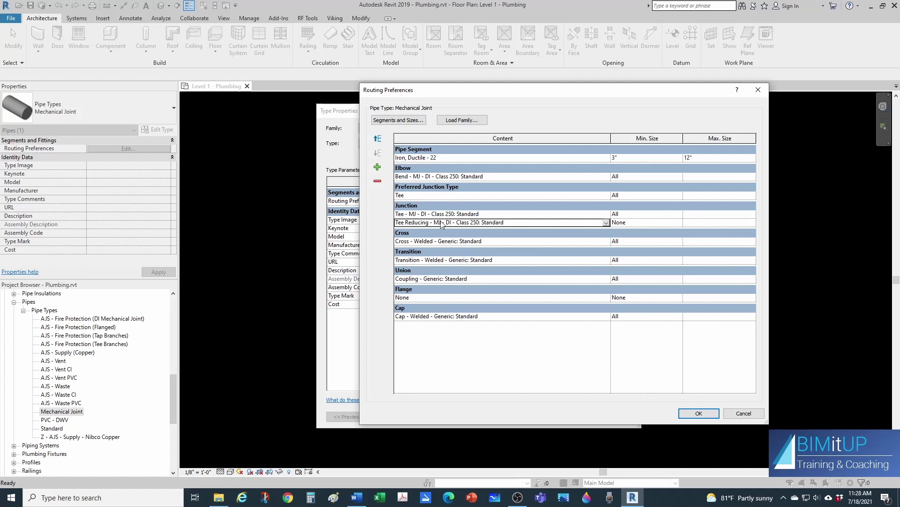
click(377, 138)
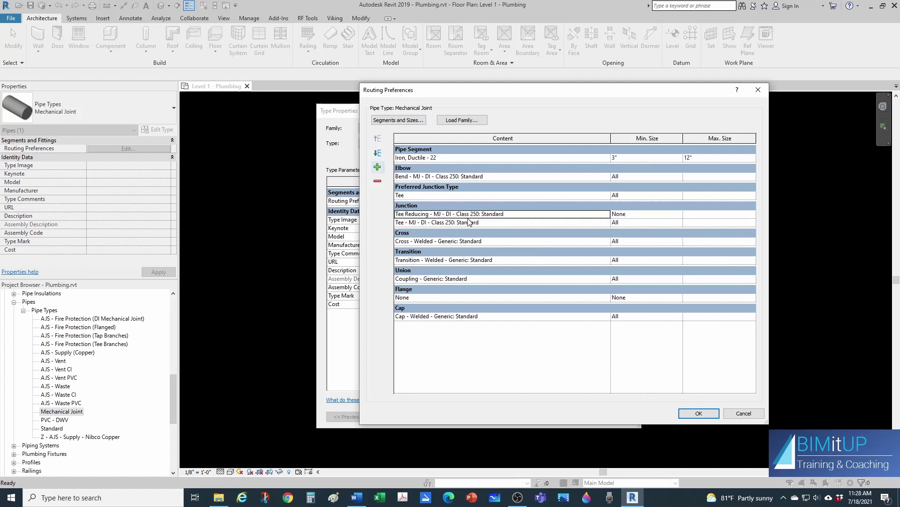
click(679, 214)
click(679, 214)
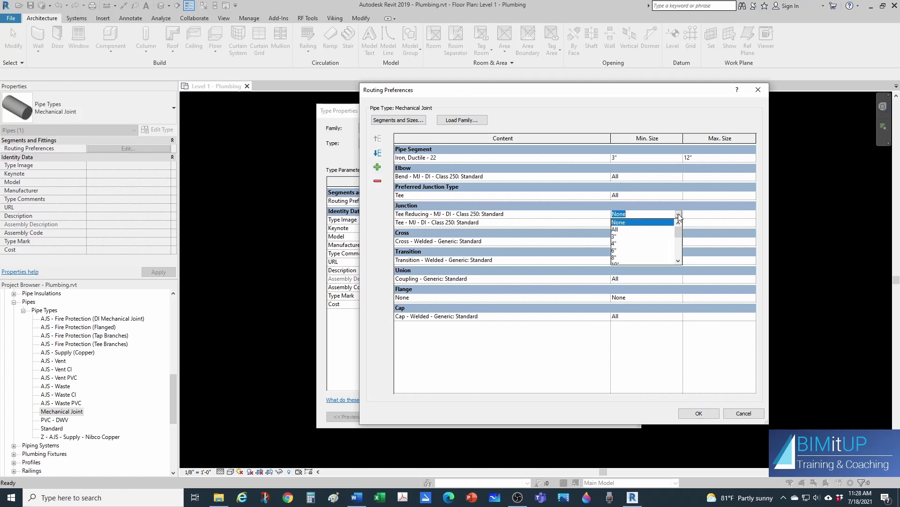
click(614, 229)
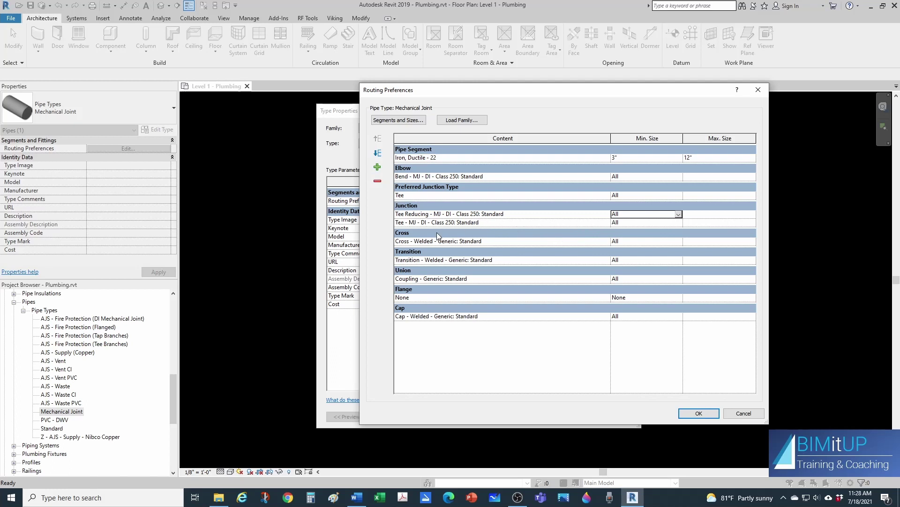
Step: Set the cross to Cross Reducing - MJ - DI - Class 250: Standard and add Cross - MJ - DI - Class 250: Standard below it
click(606, 243)
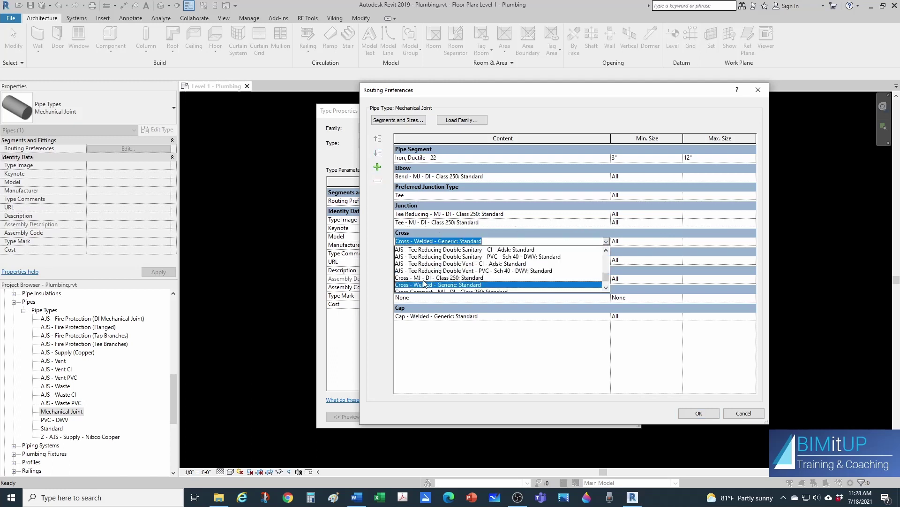
scroll(425, 283, down, 1)
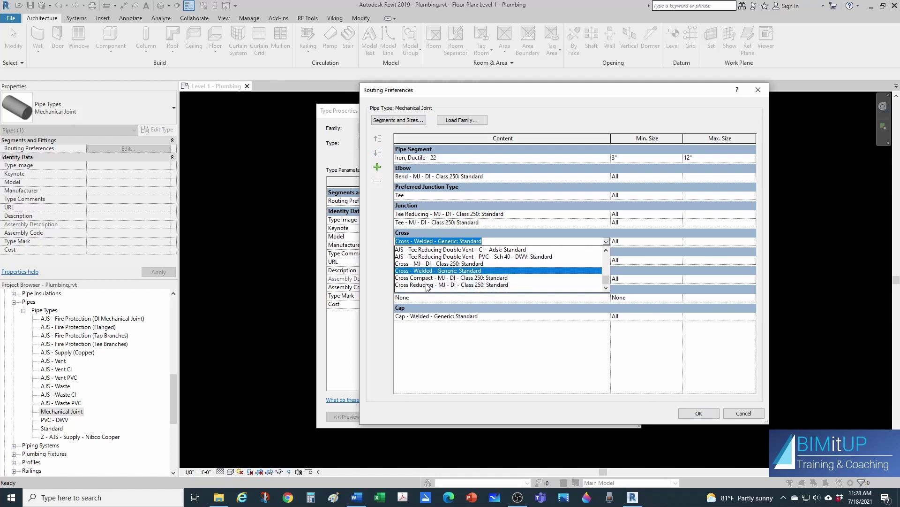
click(453, 285)
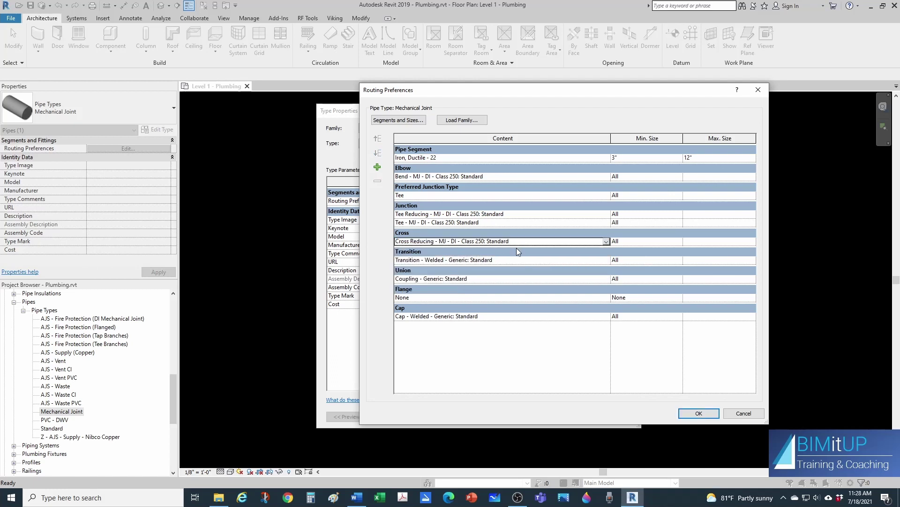
click(378, 168)
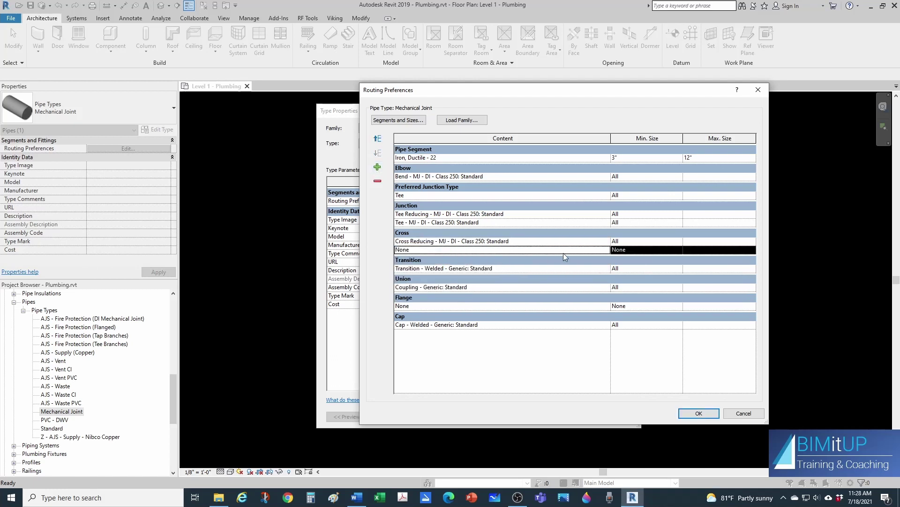
click(609, 250)
click(607, 250)
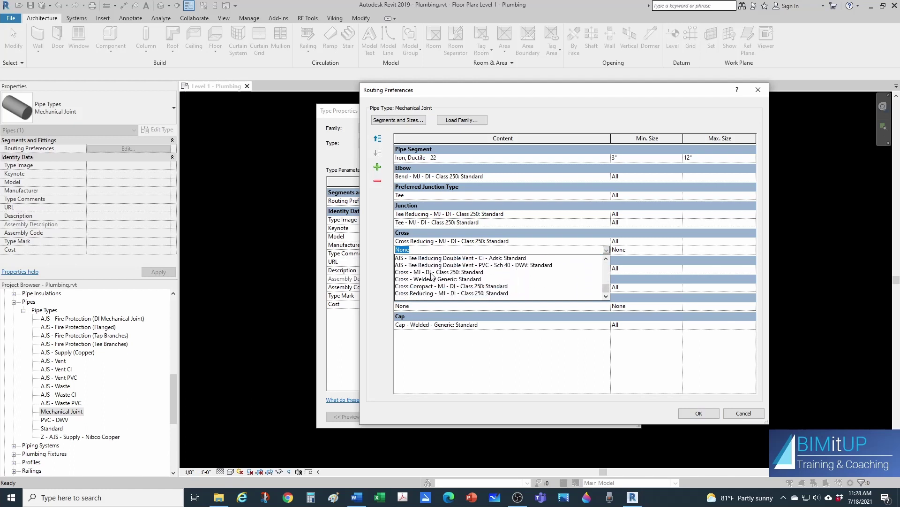
click(434, 272)
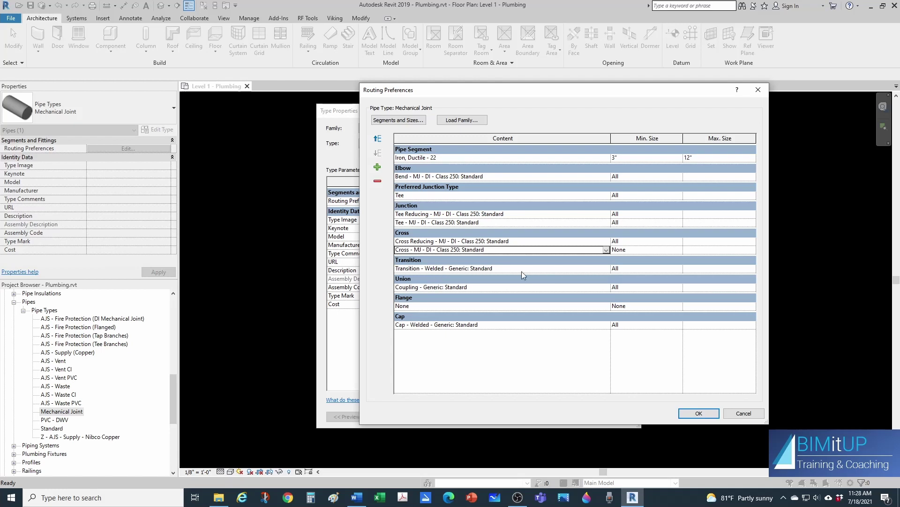
Step: Set the transition to Reducer - MJ - DI - Class 250: Standard and the union to Sleeve Short Solid - MJ - DI - Class 250: Standard
click(608, 270)
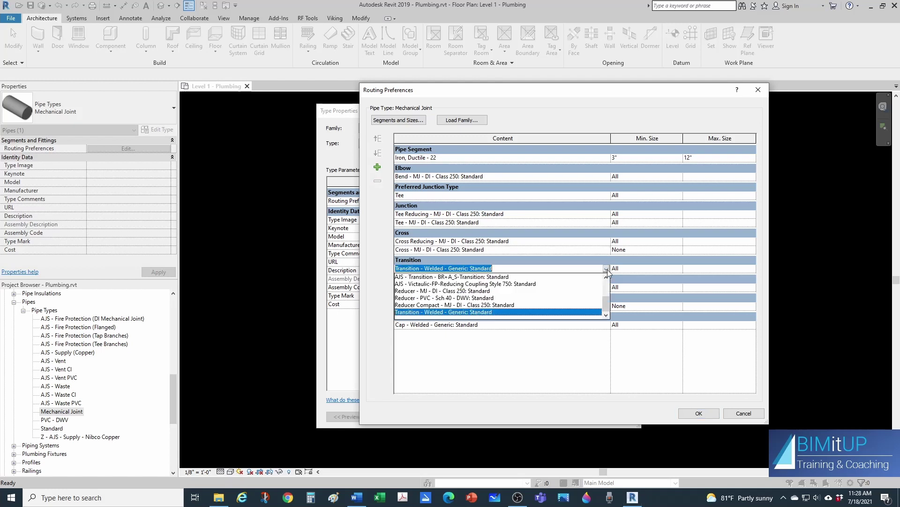
click(425, 291)
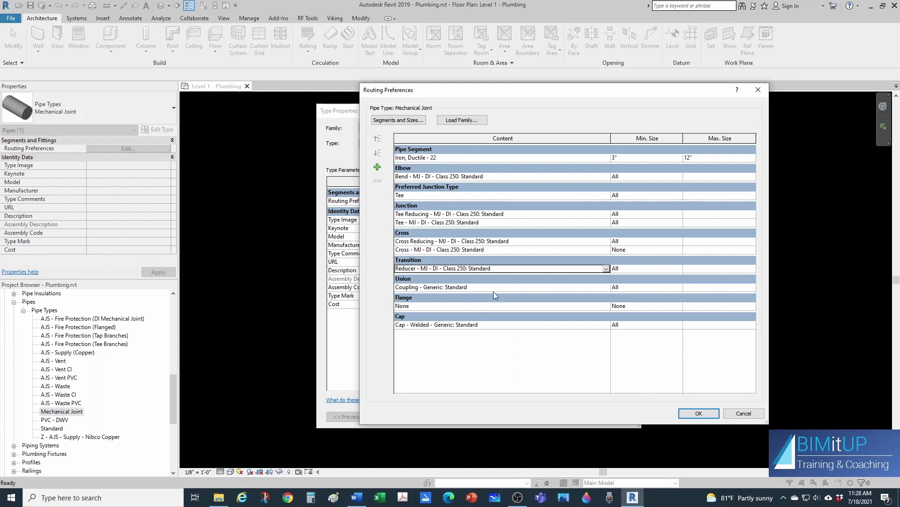
click(604, 287)
click(606, 287)
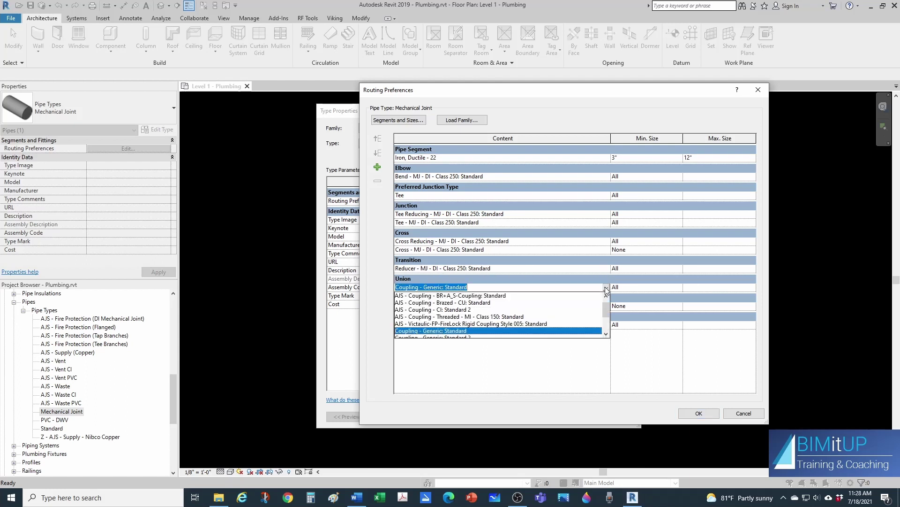
scroll(475, 319, down, 1)
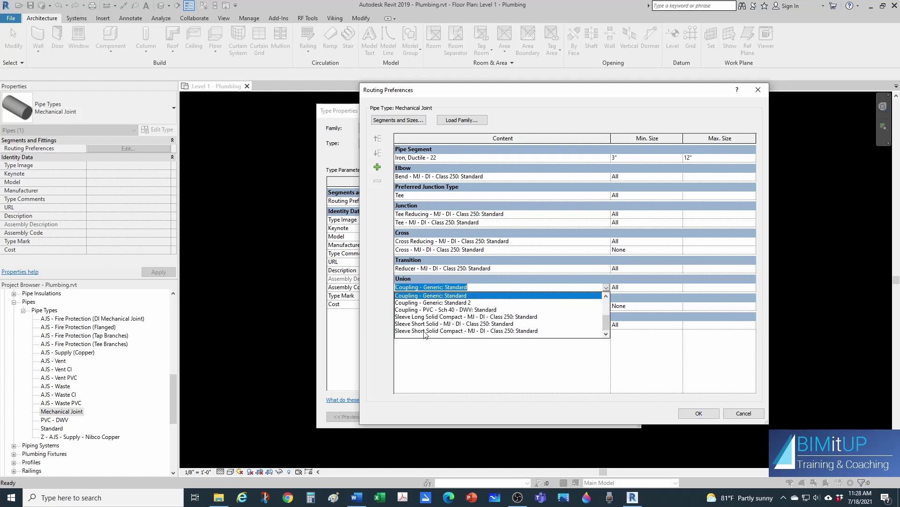
click(445, 324)
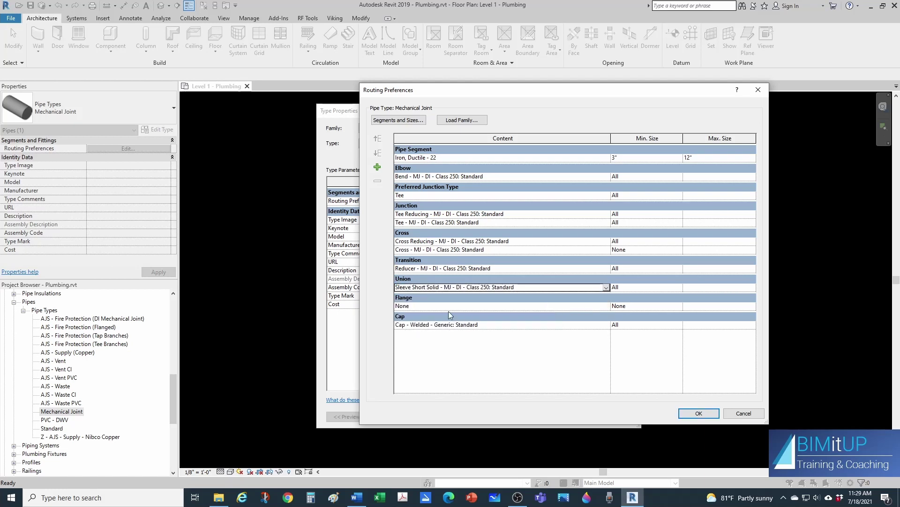
Step: Set the flange to Gland - DI: Standard and the cap to Cap Dished - MJ - DI - Class 250: Standard
click(606, 306)
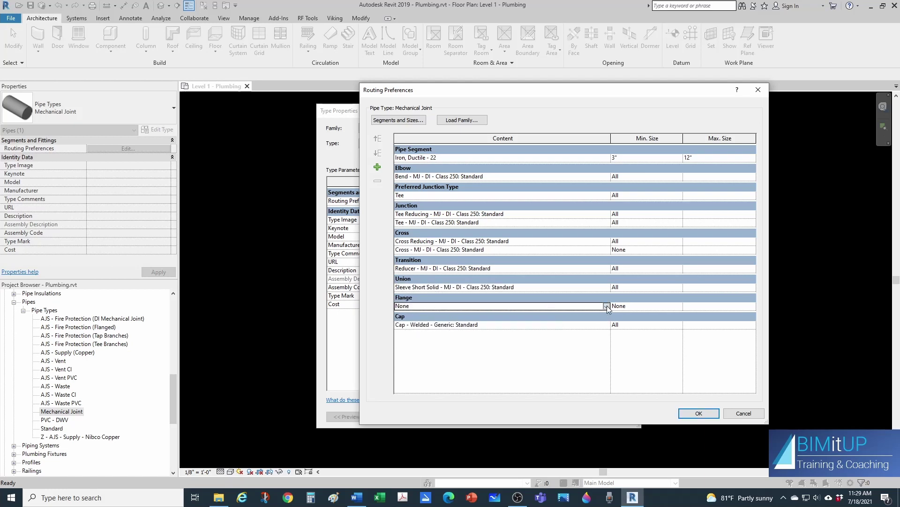
click(606, 306)
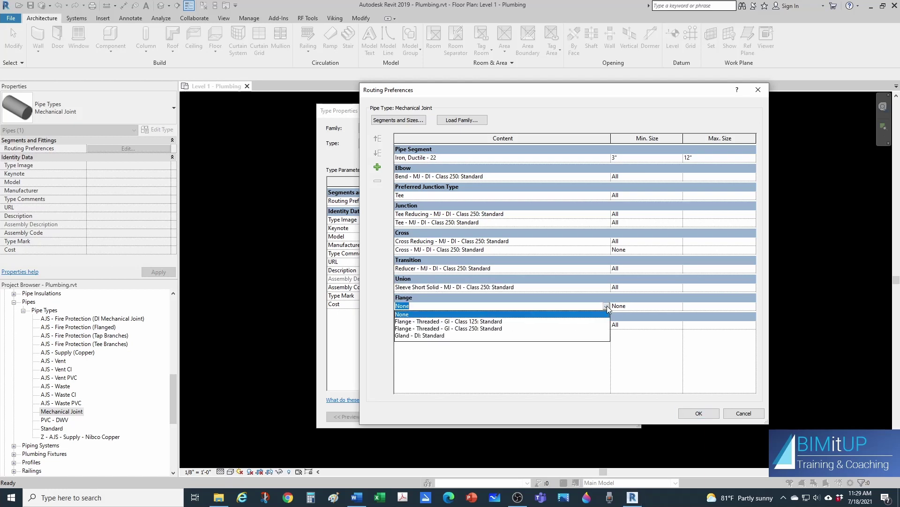
click(416, 335)
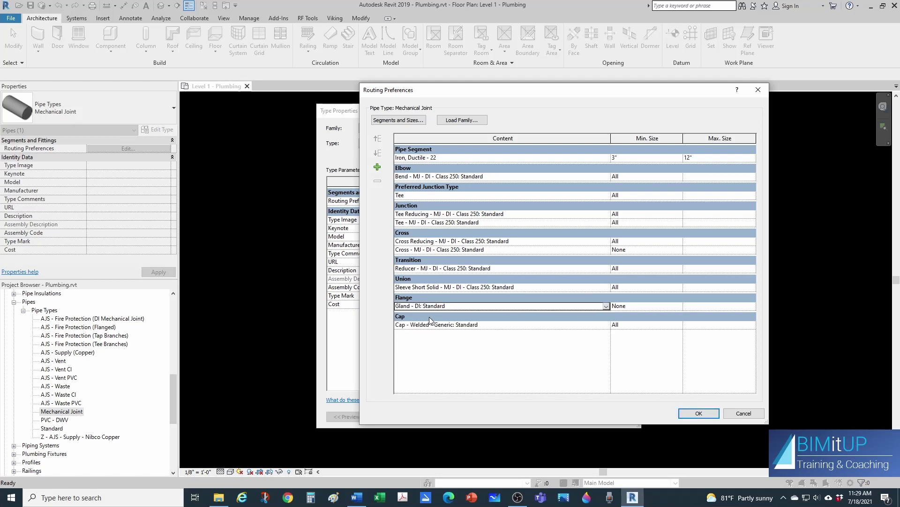
click(606, 324)
click(606, 325)
scroll(558, 340, down, 2)
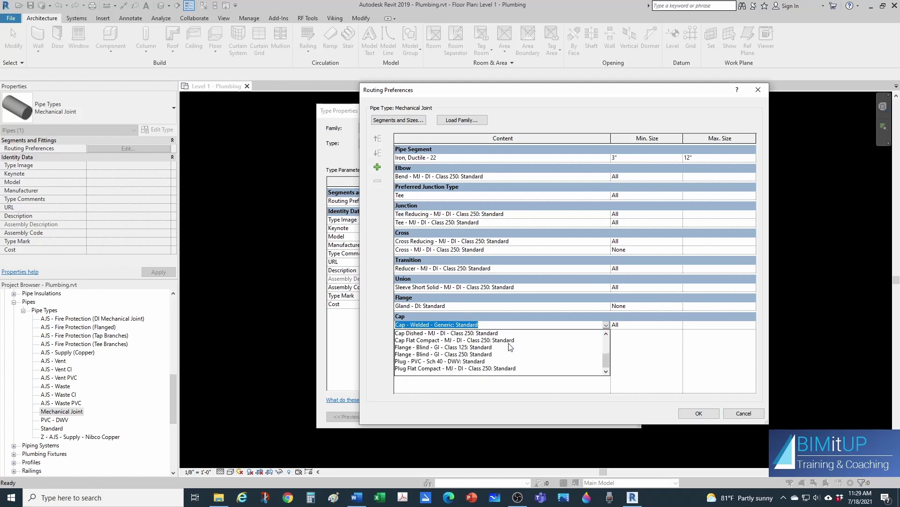
click(426, 334)
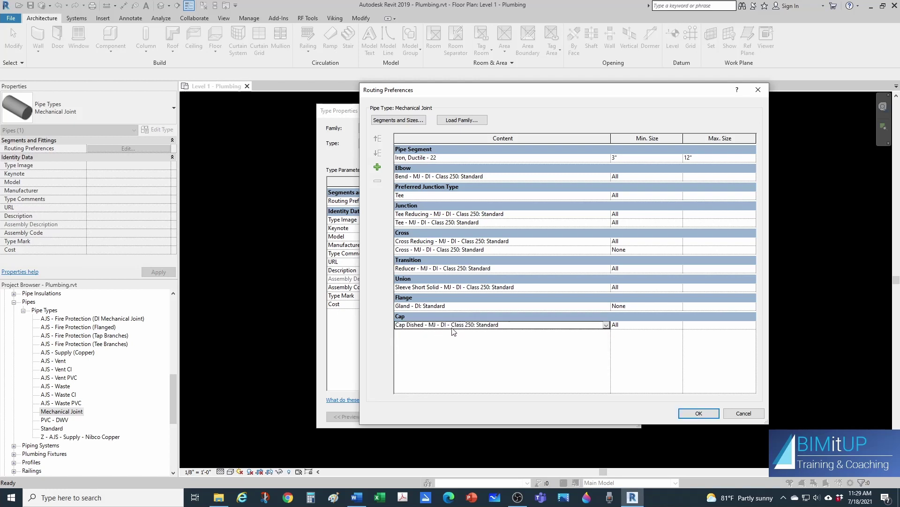
Step: Accept the routing preferences and reopen them from the Mechanical Joint type properties
click(690, 413)
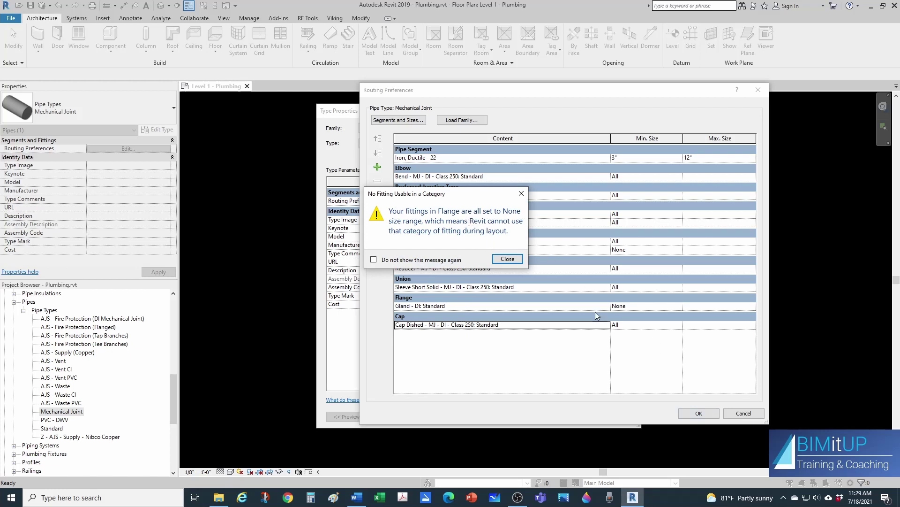
click(508, 258)
click(539, 202)
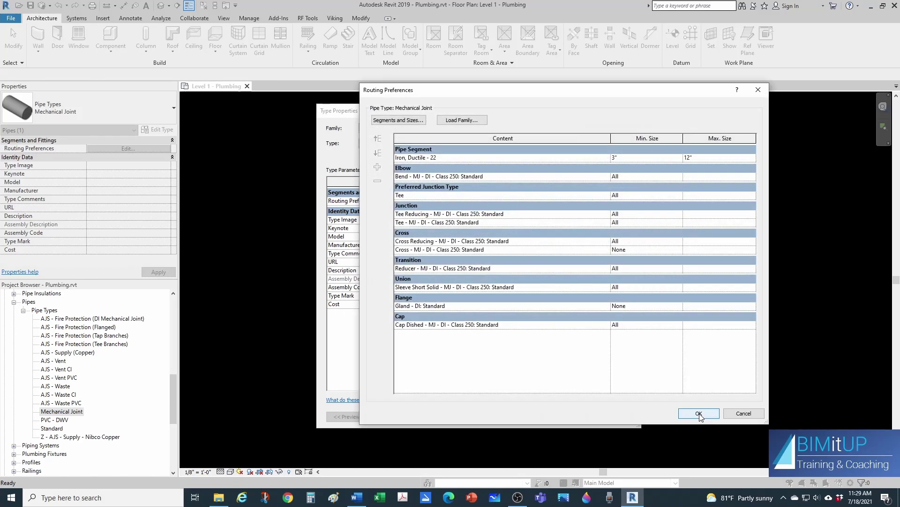
Step: Set the minimum size of the Gland - DI flange and the Cross - MJ - DI - Class 250 entry to All, accepting the type changes
click(681, 308)
click(679, 306)
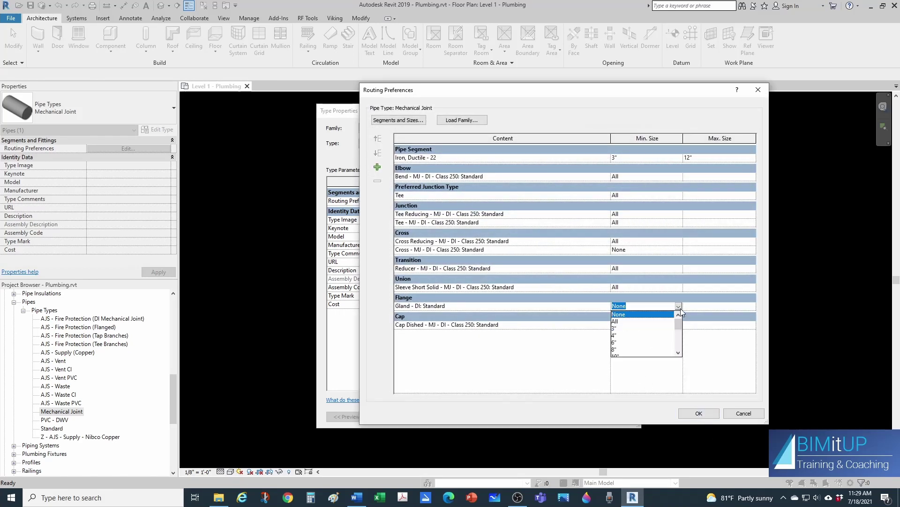
click(615, 324)
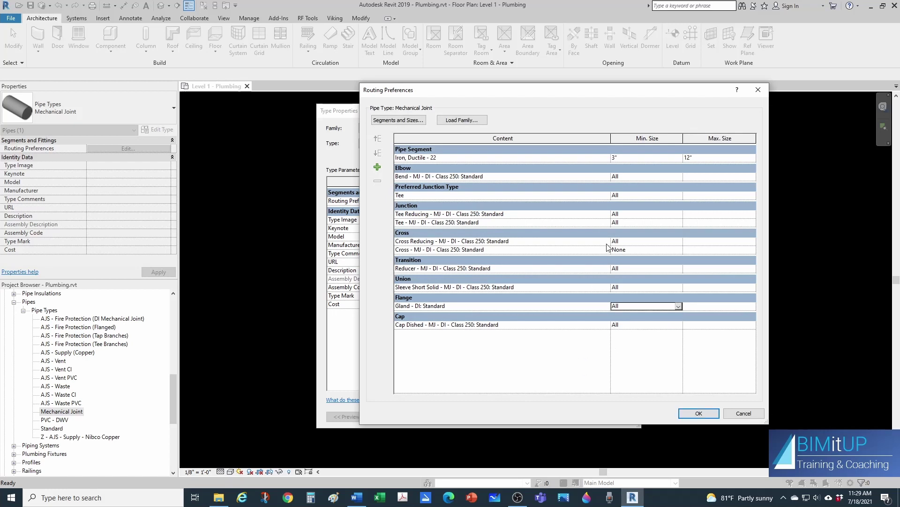
click(671, 249)
click(678, 250)
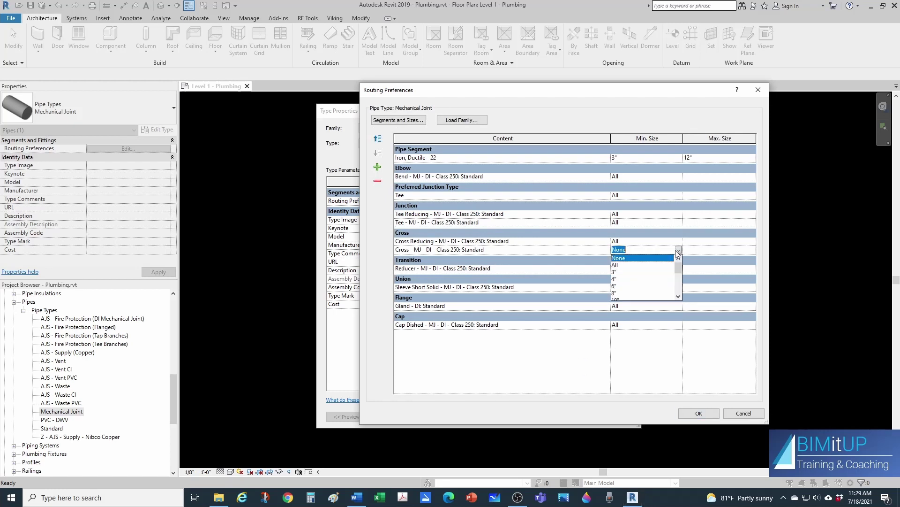
click(617, 267)
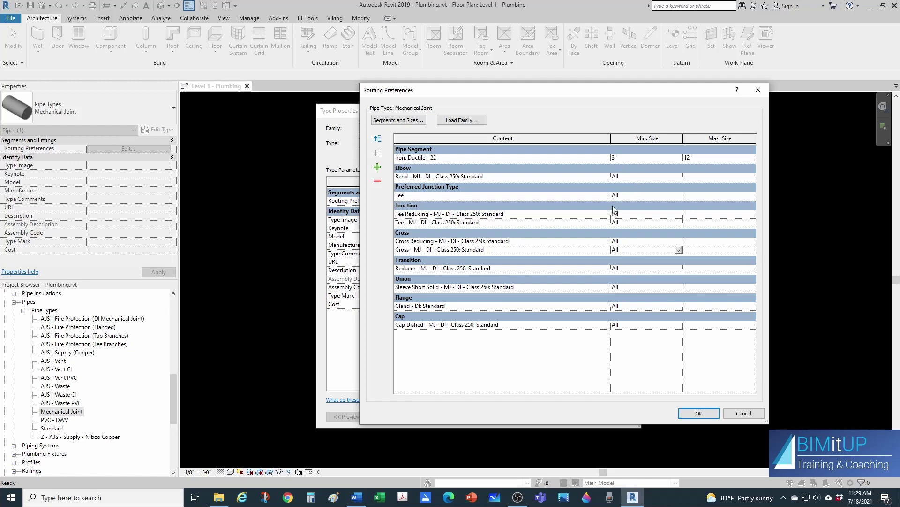
click(698, 413)
click(524, 417)
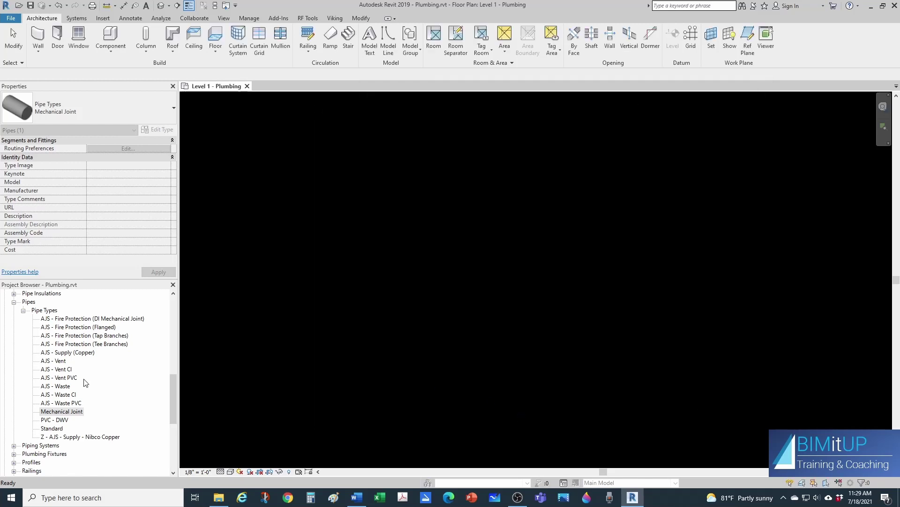
Step: Start a new pipe run using the Mechanical Joint type with its offset set to 4' 0"
click(334, 306)
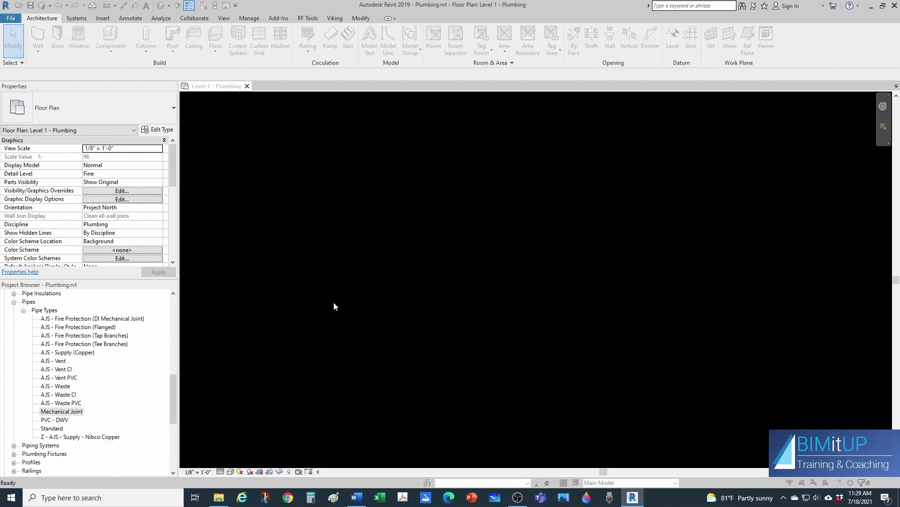
click(511, 285)
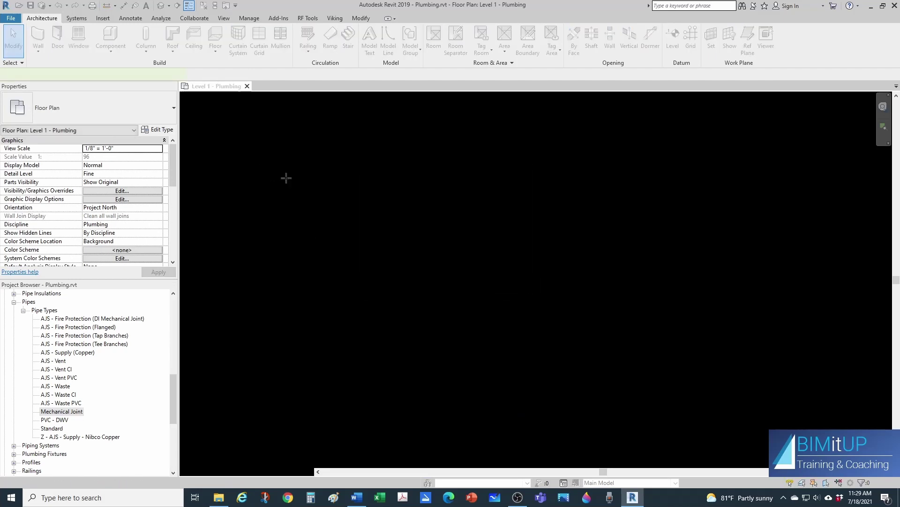
key(p)
key(i)
click(94, 118)
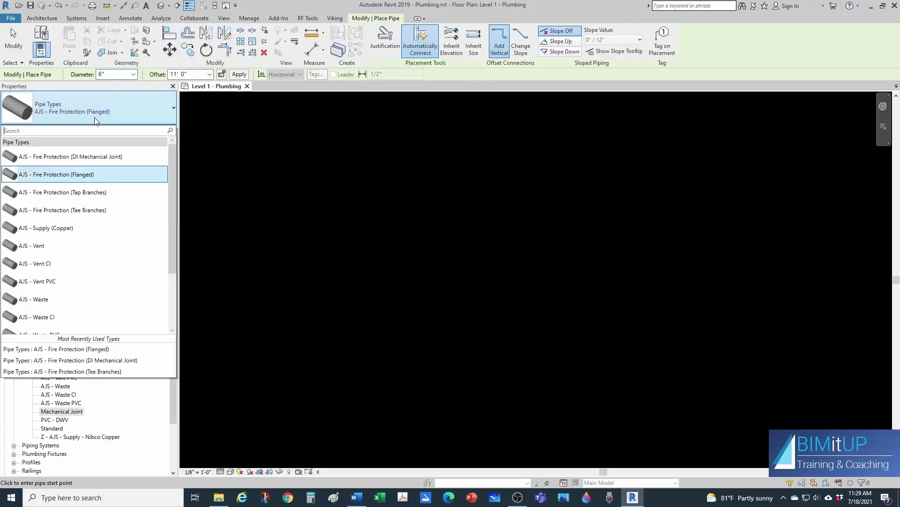
scroll(66, 285, down, 2)
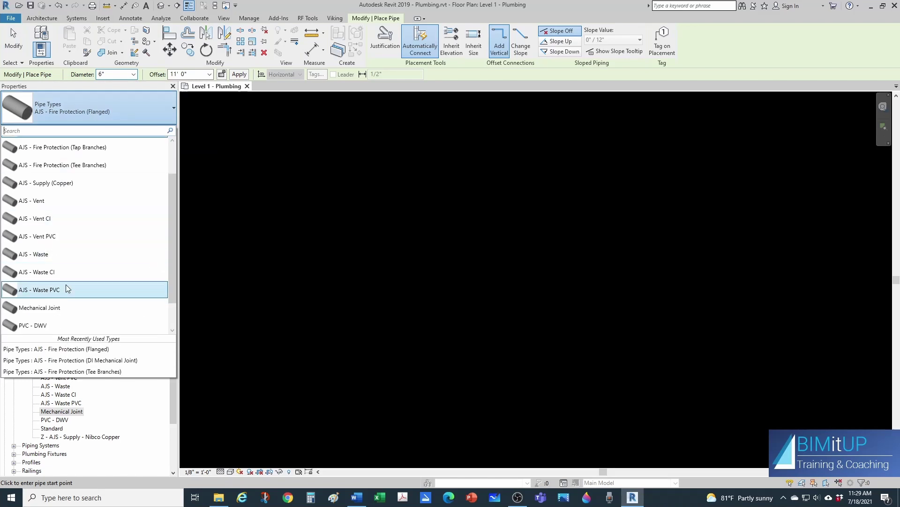
click(81, 304)
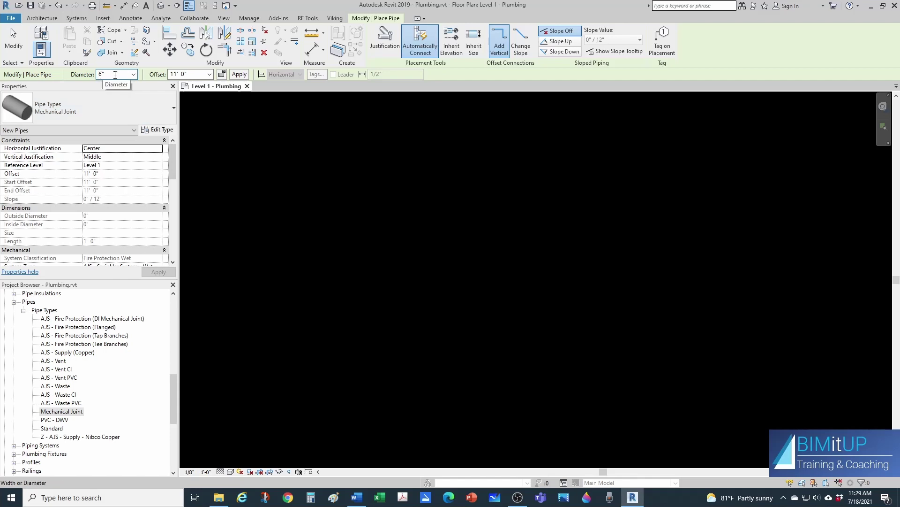
click(190, 74)
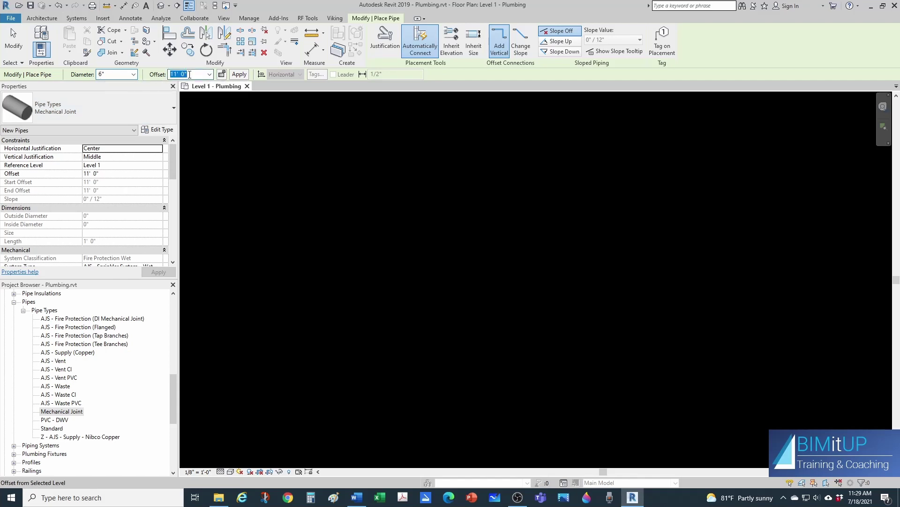
text(4)
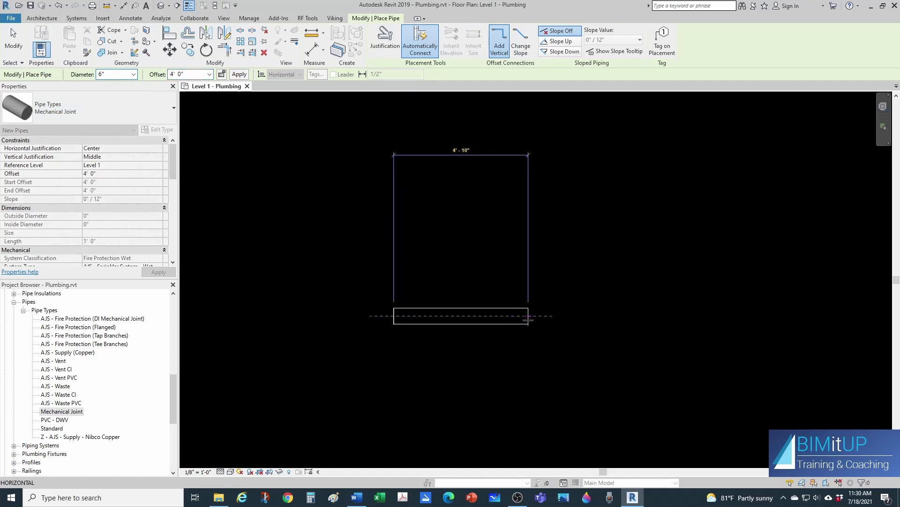
Step: Draw a 6" pipe run with a horizontal leg about 4' 10" long, a 90° turn upward, a 45° diagonal and a final horizontal leg
click(529, 319)
middle_drag(535, 324, 378, 317)
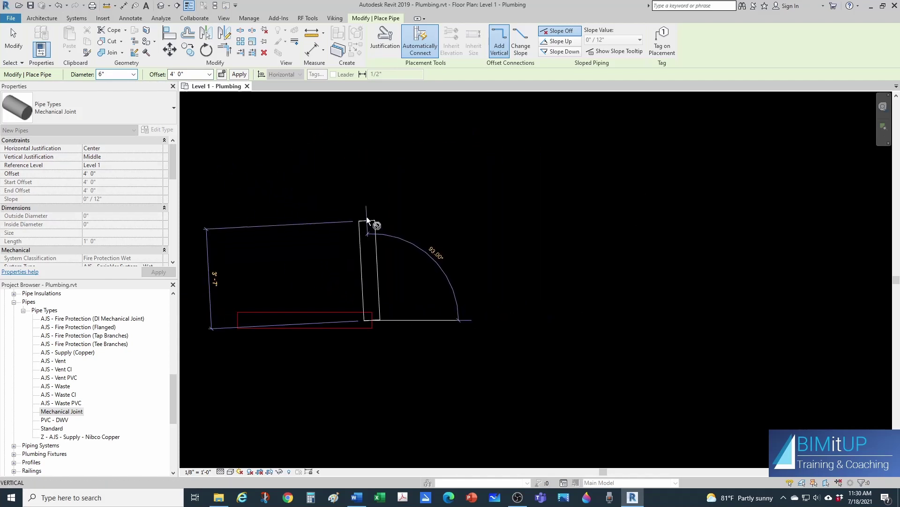
click(372, 159)
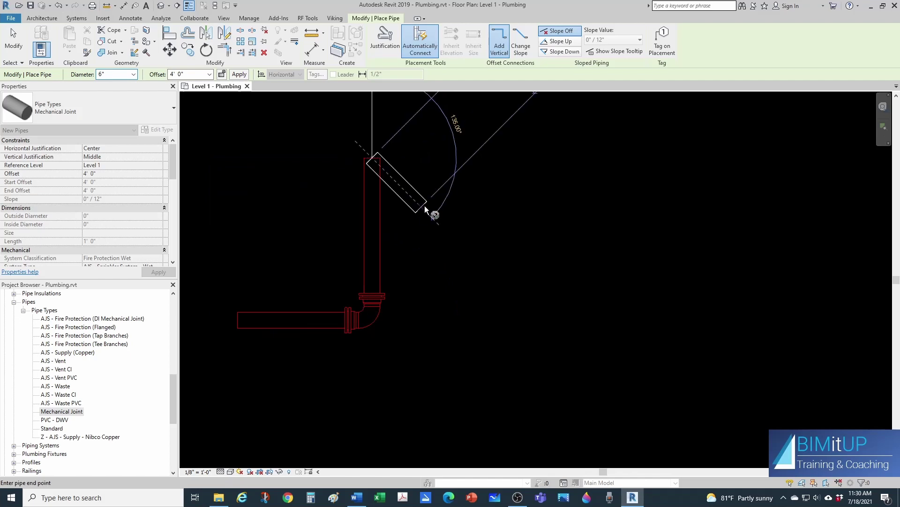
middle_drag(425, 209, 428, 279)
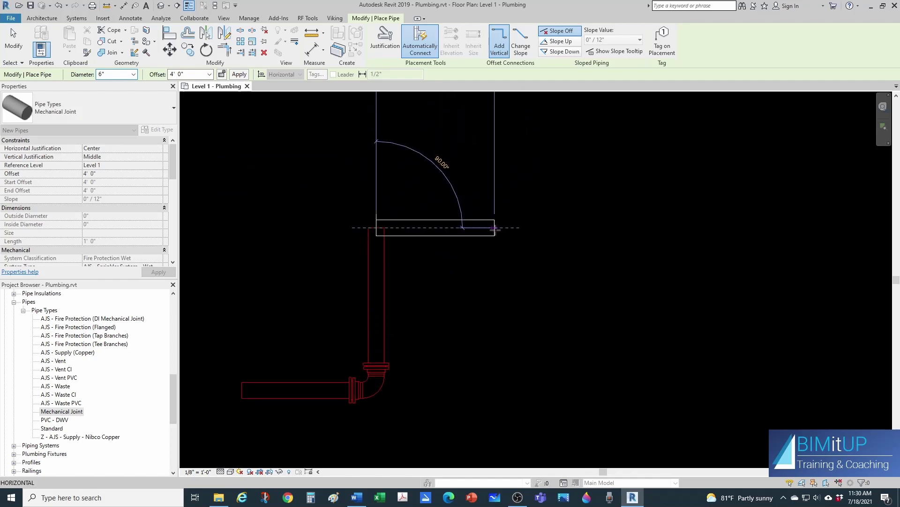
click(422, 181)
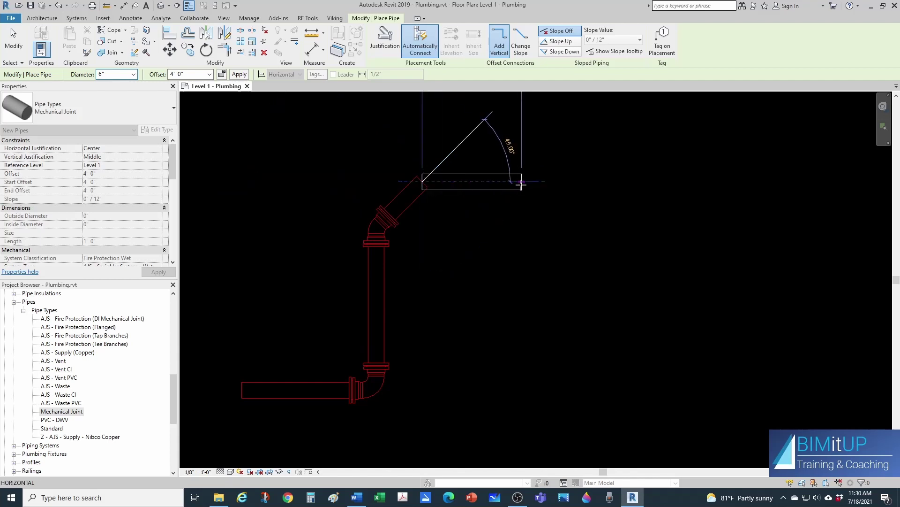
click(521, 182)
key(Escape)
key(Escape)
Step: Examine the gland at the diagonal pipe's upper bend and check it against the flange entry in the Mechanical Joint routing preferences
scroll(417, 328, up, 2)
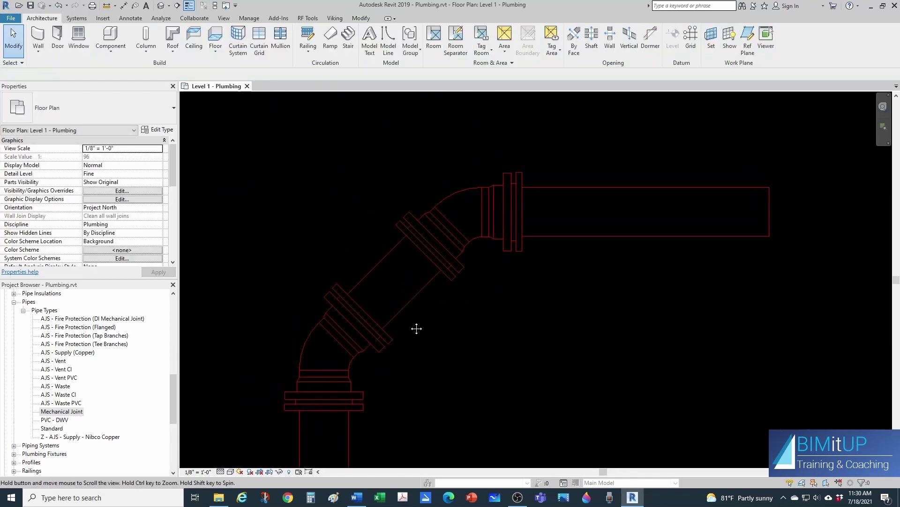
scroll(460, 248, up, 1)
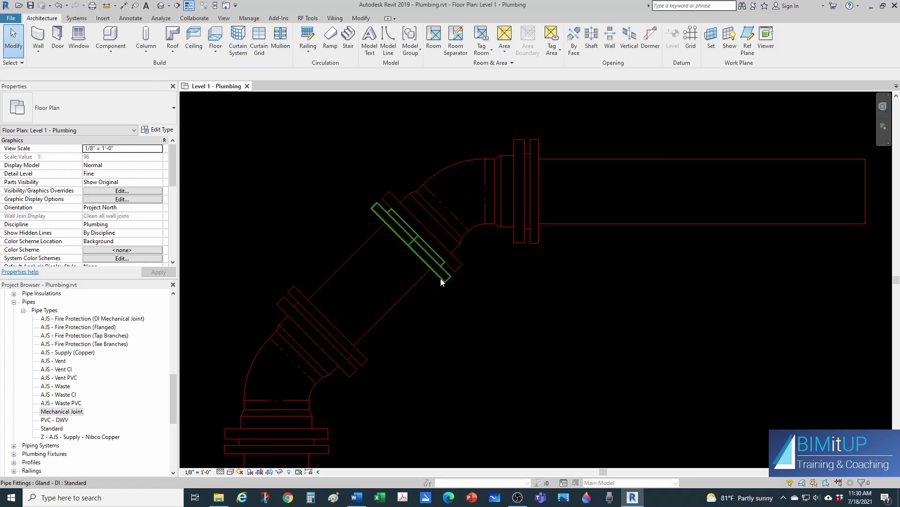
right_click(80, 412)
click(136, 369)
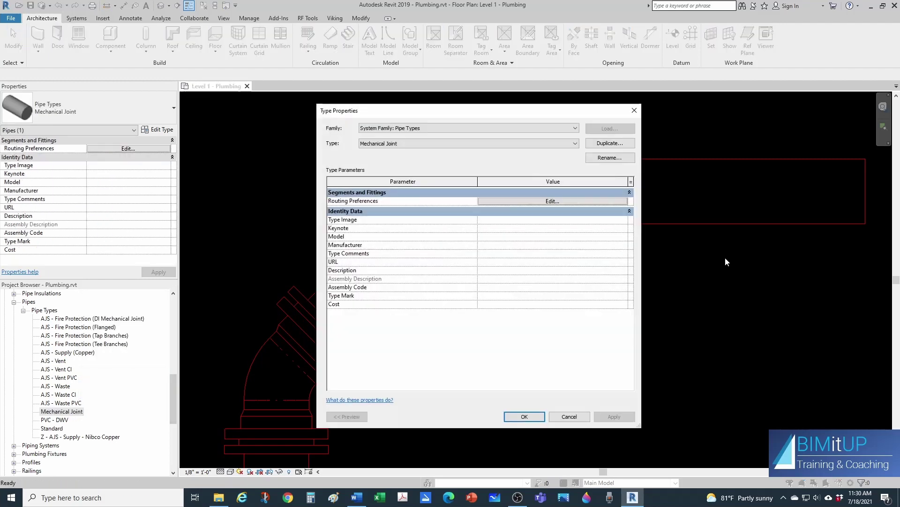
click(552, 201)
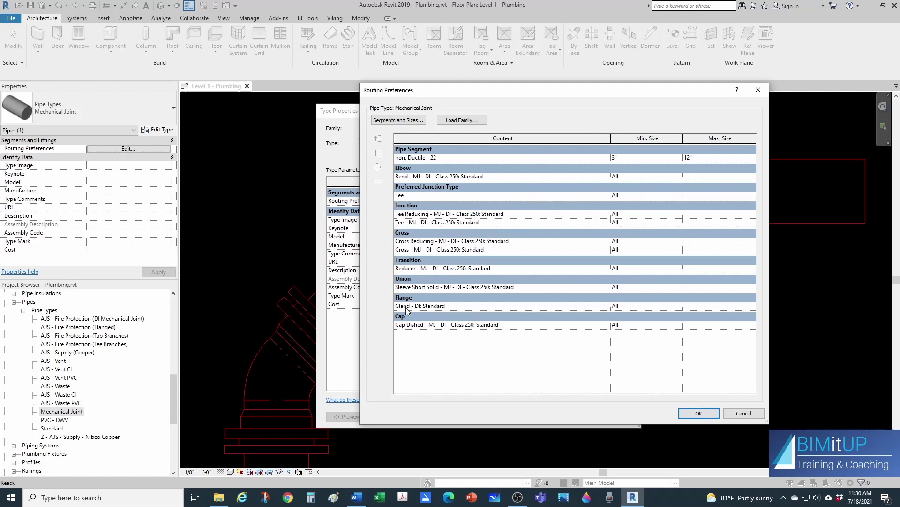
key(Return)
key(Return)
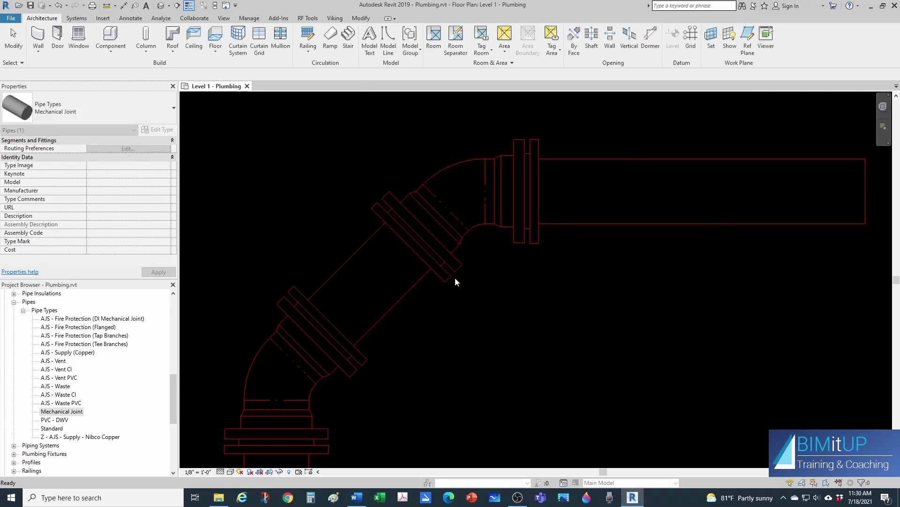
click(446, 282)
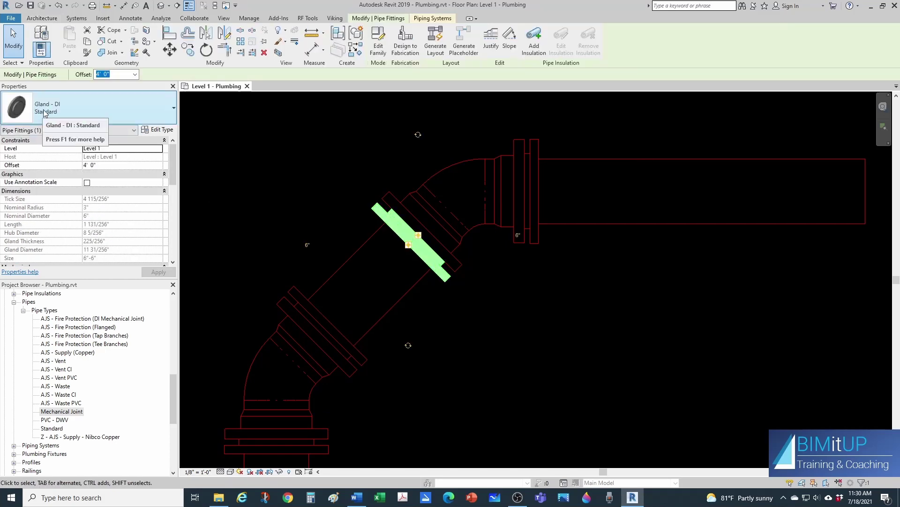
click(544, 289)
Step: Extend the free end of the upper horizontal pipe to a length of about 10' 5"
scroll(539, 333, down, 3)
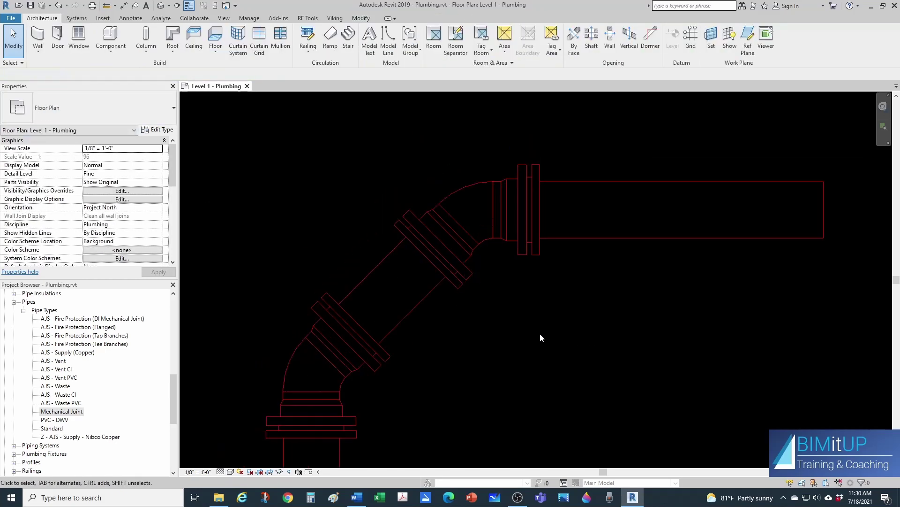
scroll(515, 325, down, 4)
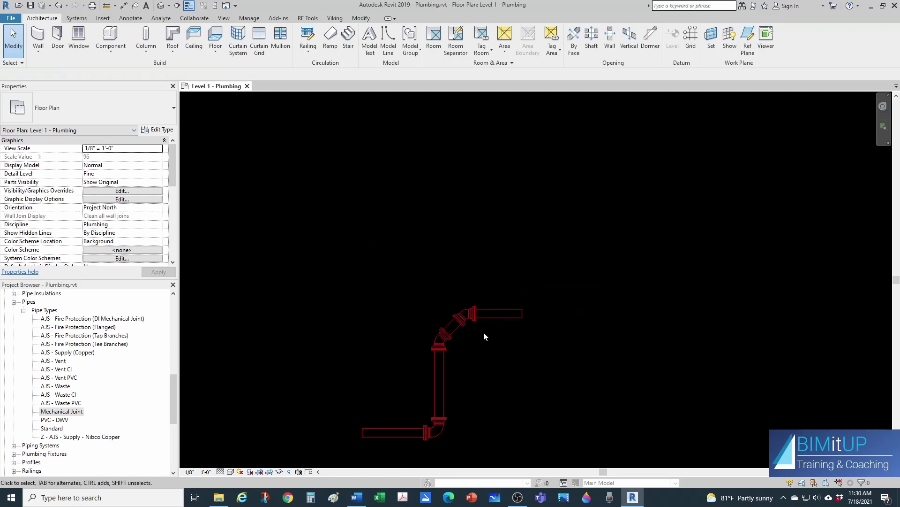
click(493, 316)
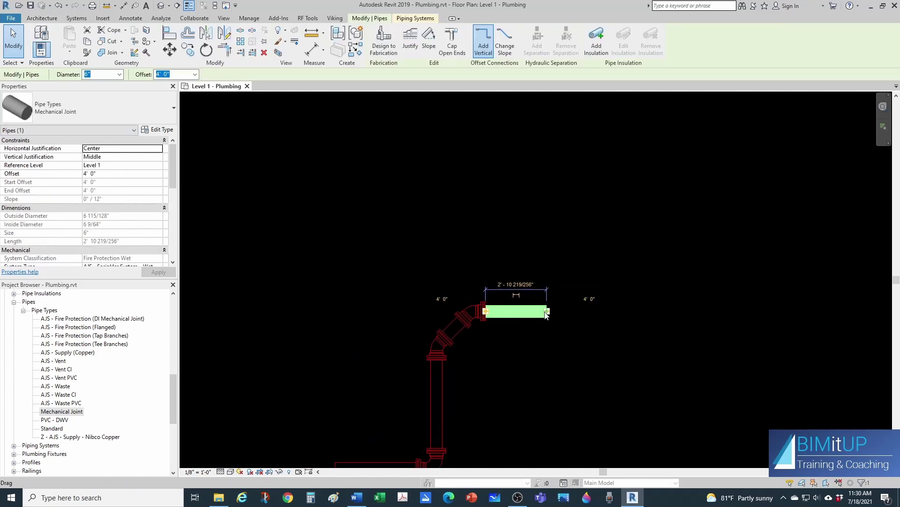
drag(547, 313, 708, 308)
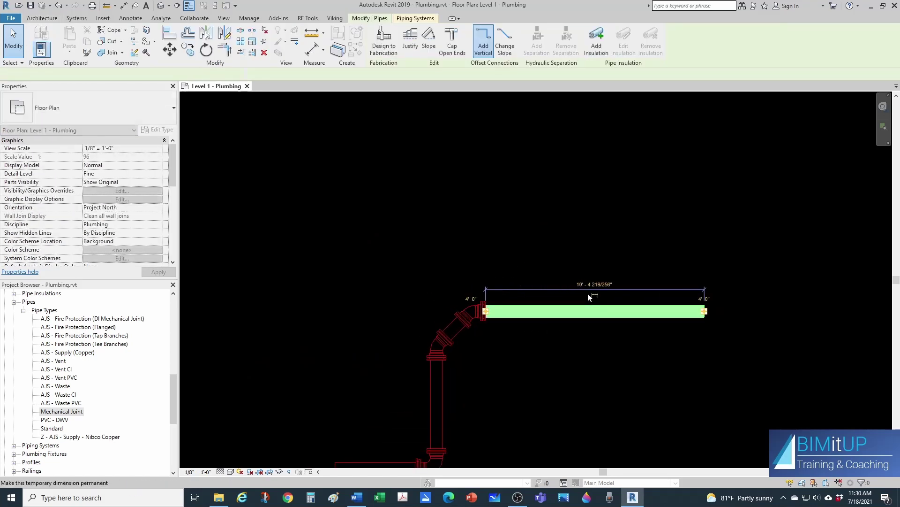
scroll(577, 294, up, 2)
key(Escape)
Step: Draw a 4" Mechanical Joint branch about 3' 3" long, perpendicular and upward from the upper horizontal pipe near the bend
click(513, 314)
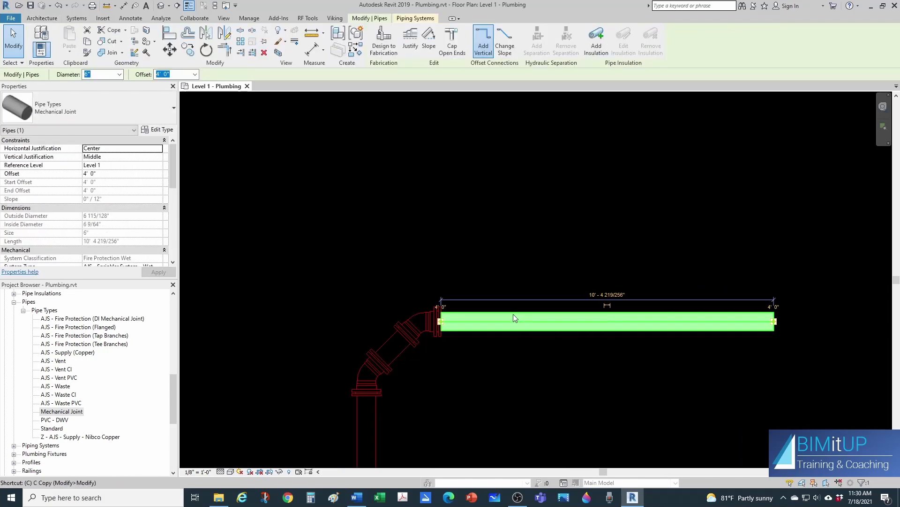
key(c)
key(s)
click(133, 74)
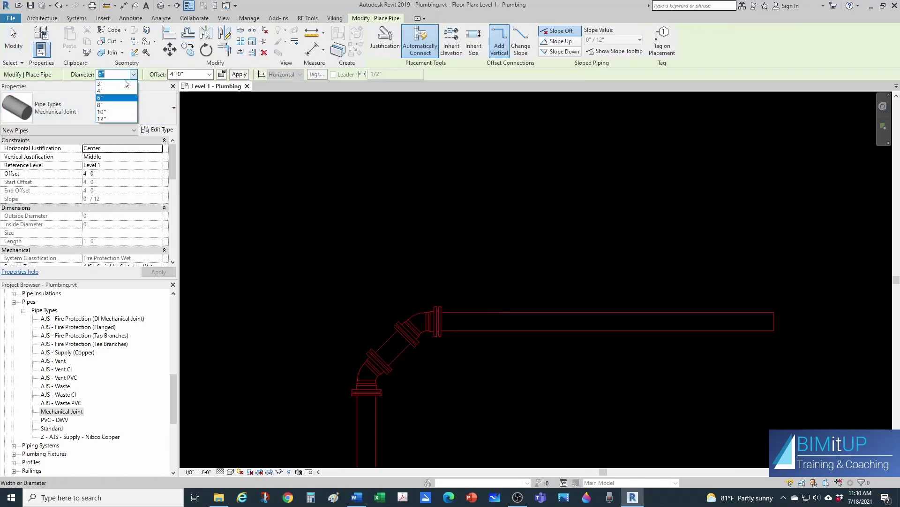
click(111, 91)
scroll(510, 271, up, 1)
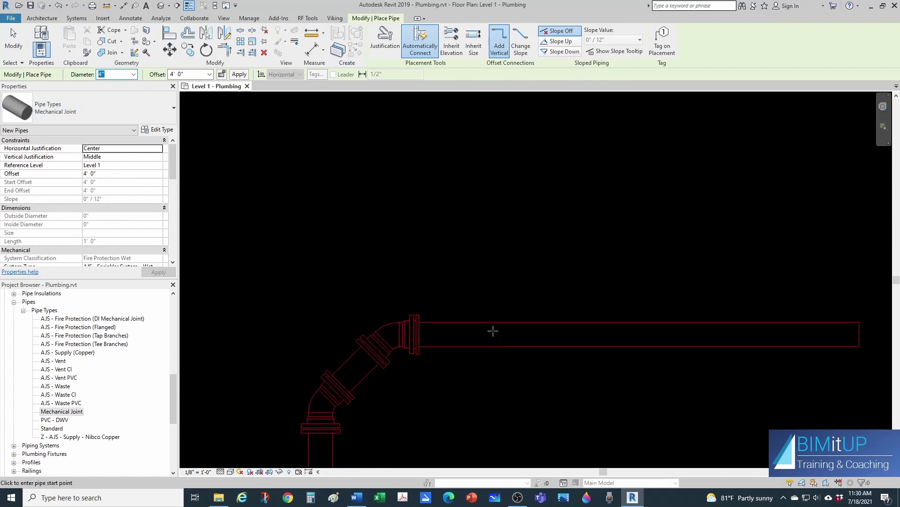
click(493, 335)
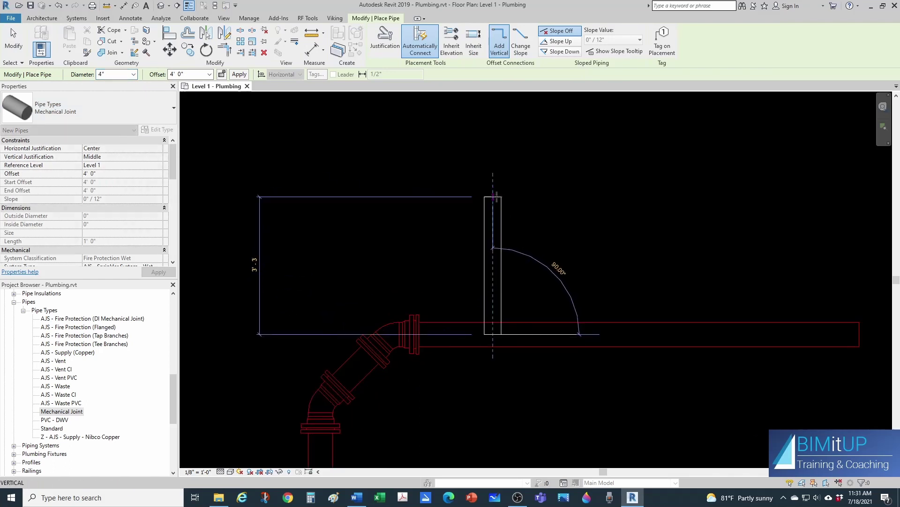
click(497, 196)
key(Escape)
key(Escape)
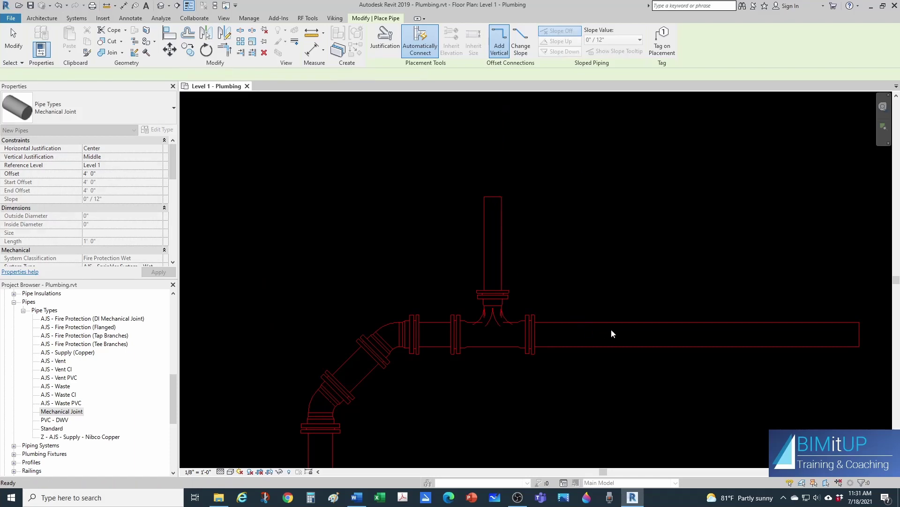
Step: Draw a 6" Mechanical Joint branch upward from the horizontal main, between the 4" branch and the main's free end
middle_drag(612, 328, 482, 328)
click(477, 322)
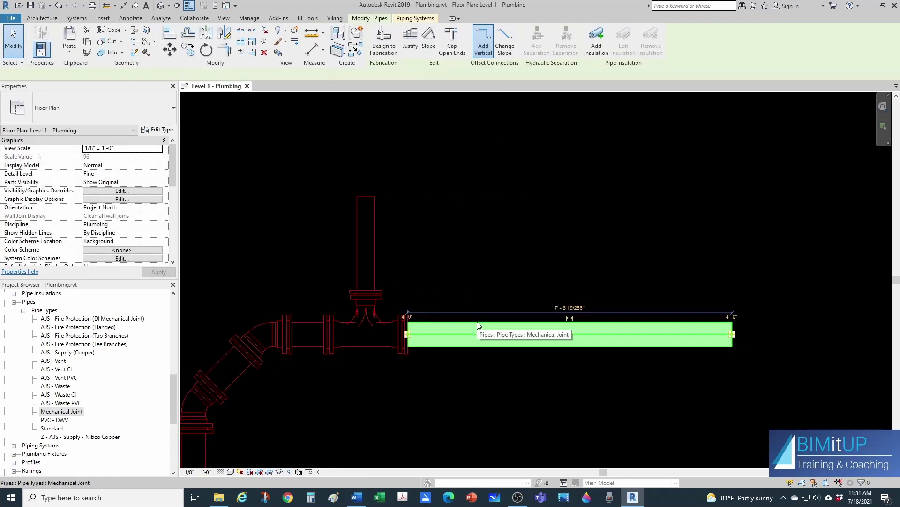
key(c)
key(s)
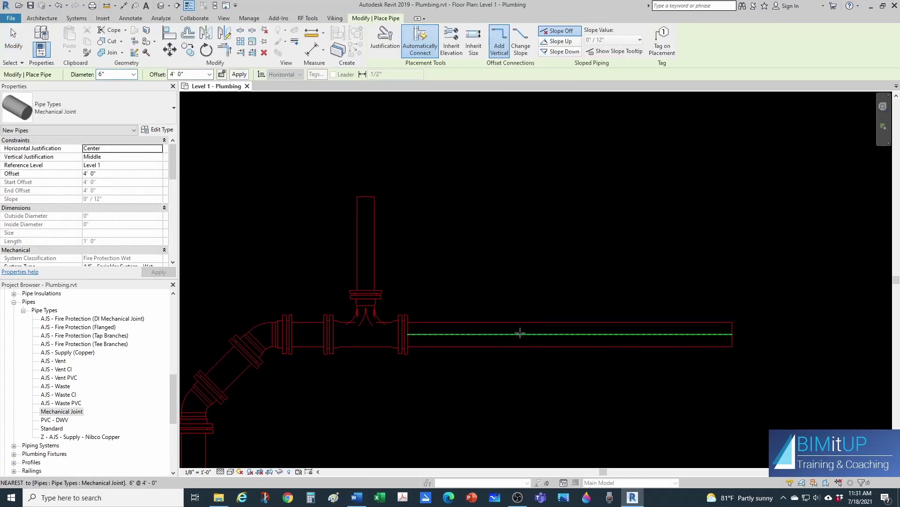
click(521, 333)
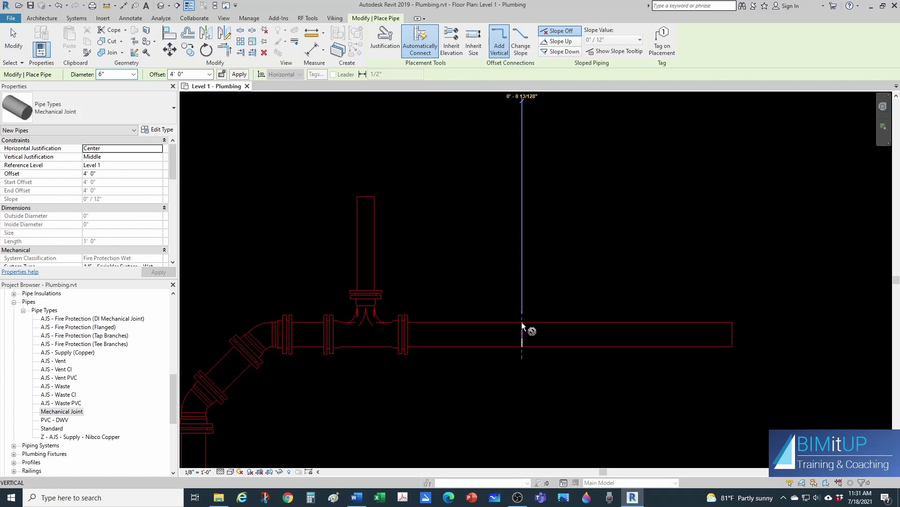
click(522, 191)
scroll(520, 264, down, 2)
key(Escape)
key(Escape)
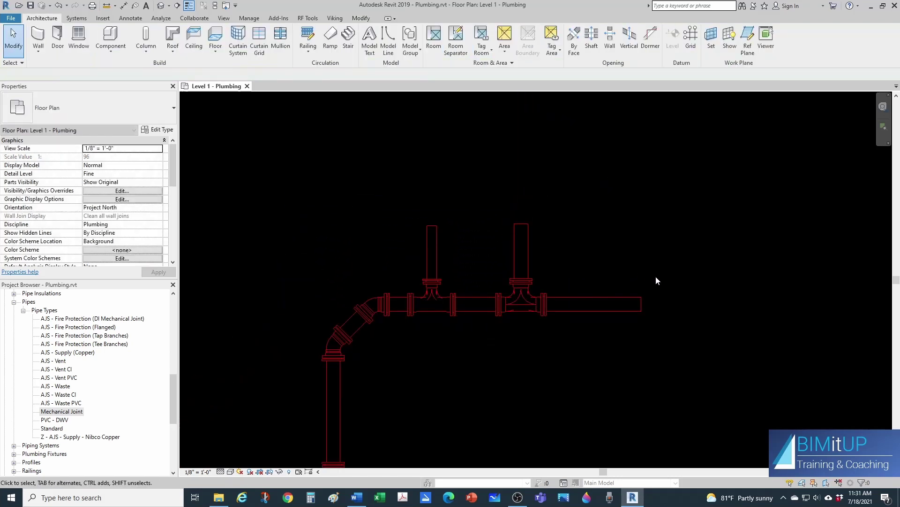
Step: Continue the horizontal main from its free end with a straight 4" Mechanical Joint pipe
middle_drag(656, 276, 494, 280)
scroll(485, 311, up, 1)
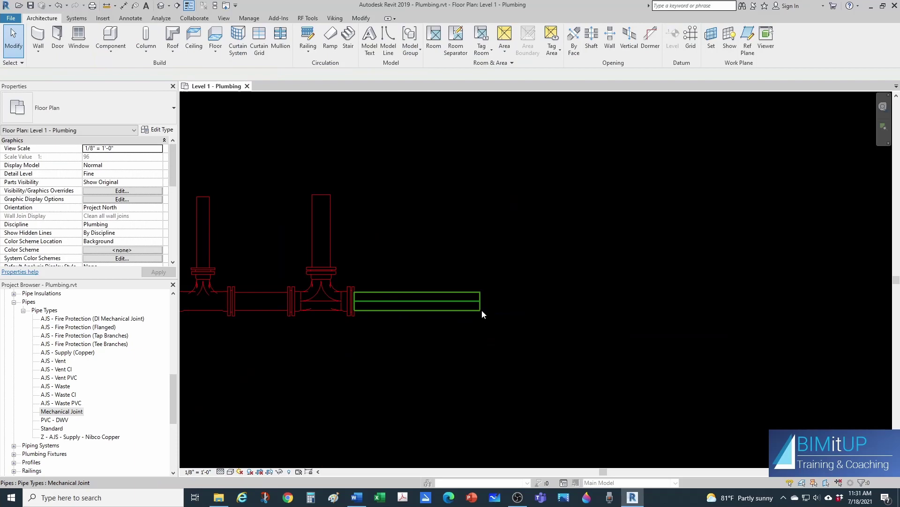
click(482, 309)
right_click(481, 301)
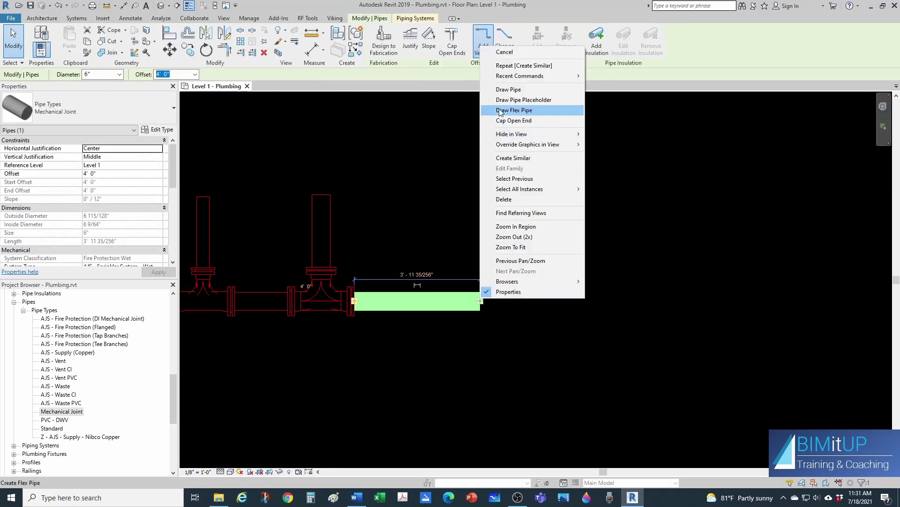
click(504, 90)
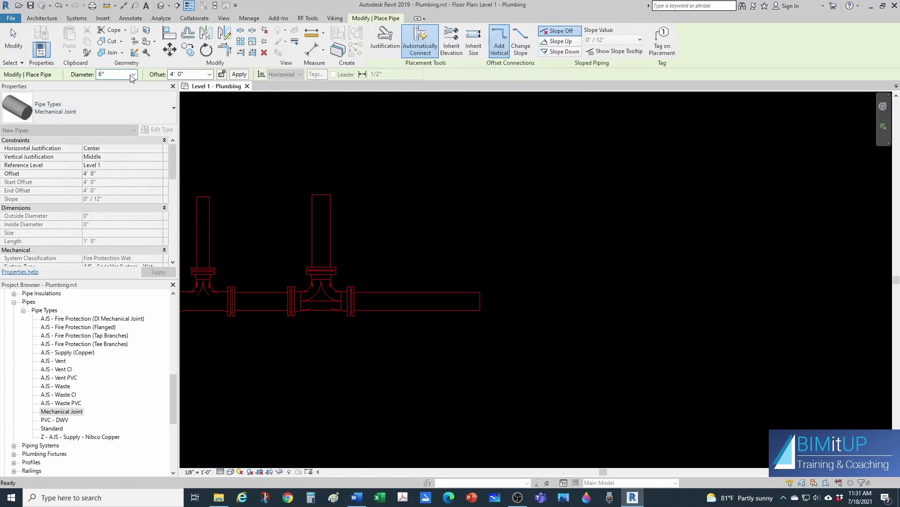
click(115, 91)
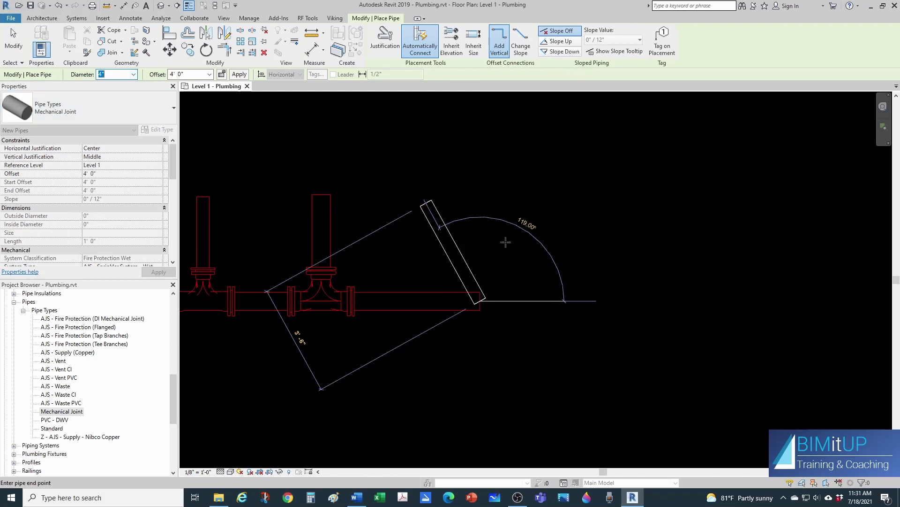
click(642, 300)
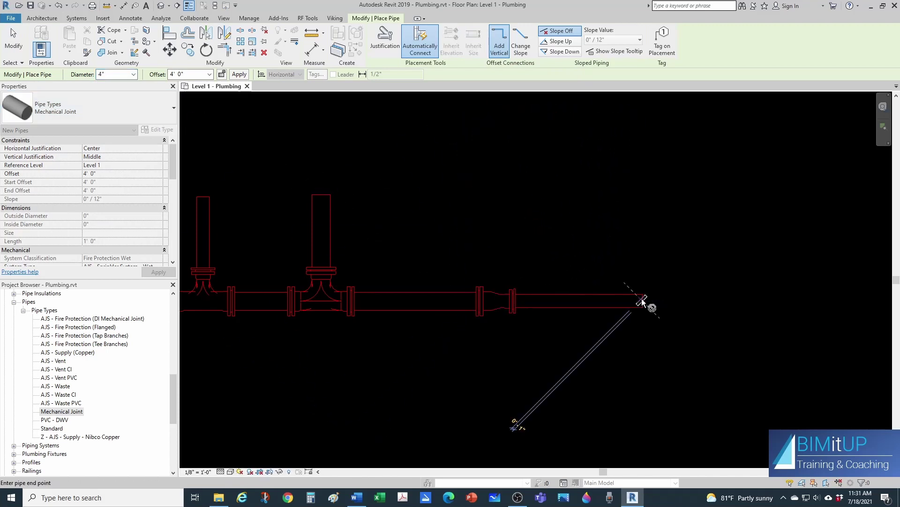
key(Escape)
key(Escape)
middle_drag(557, 316, 492, 328)
scroll(484, 331, up, 1)
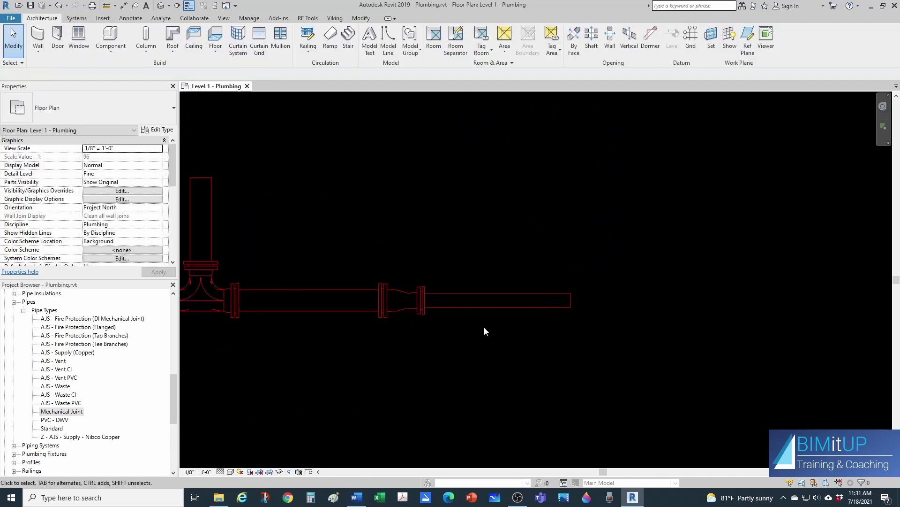
Step: Split the 6" pipe between the last tee and the reducer once, and the 4" end pipe at two points
key(s)
key(l)
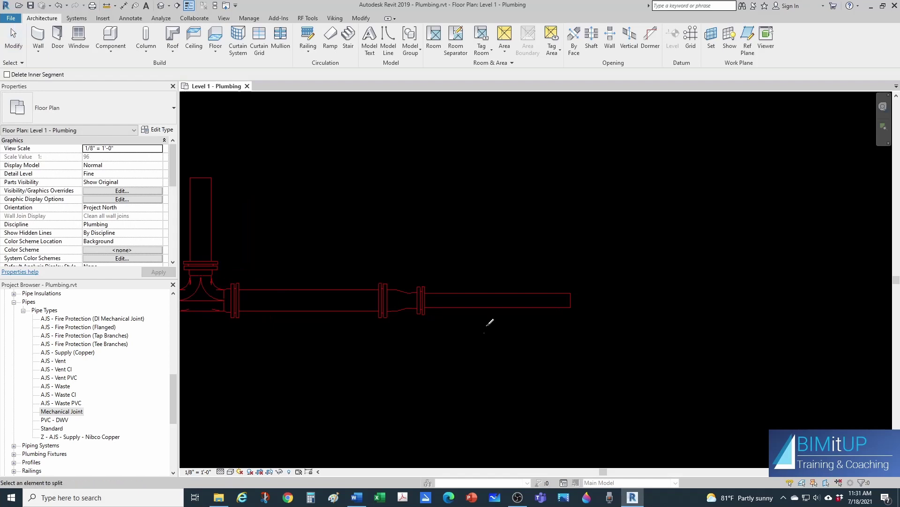
middle_drag(462, 331, 517, 335)
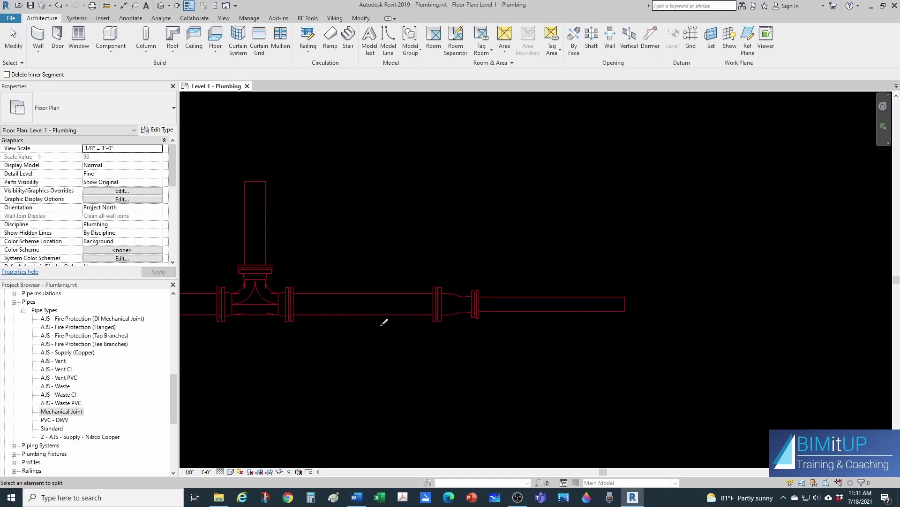
click(339, 305)
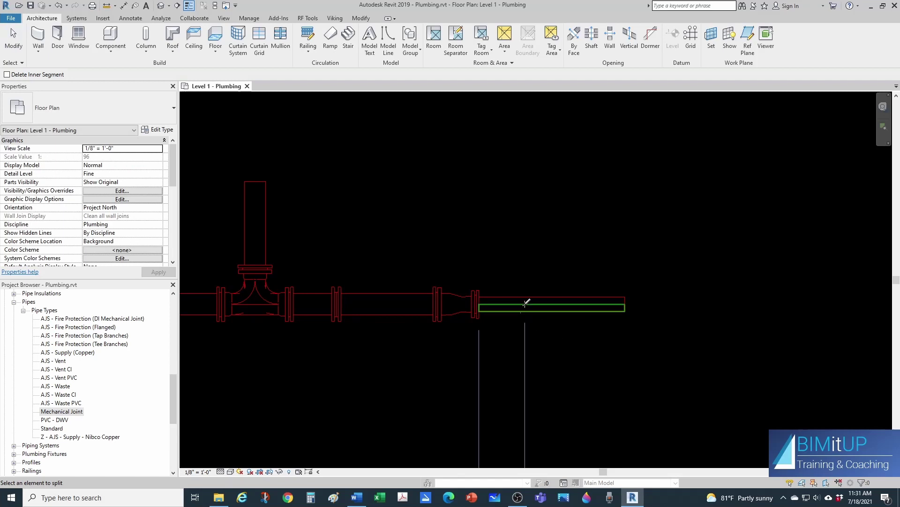
click(521, 304)
scroll(603, 329, up, 1)
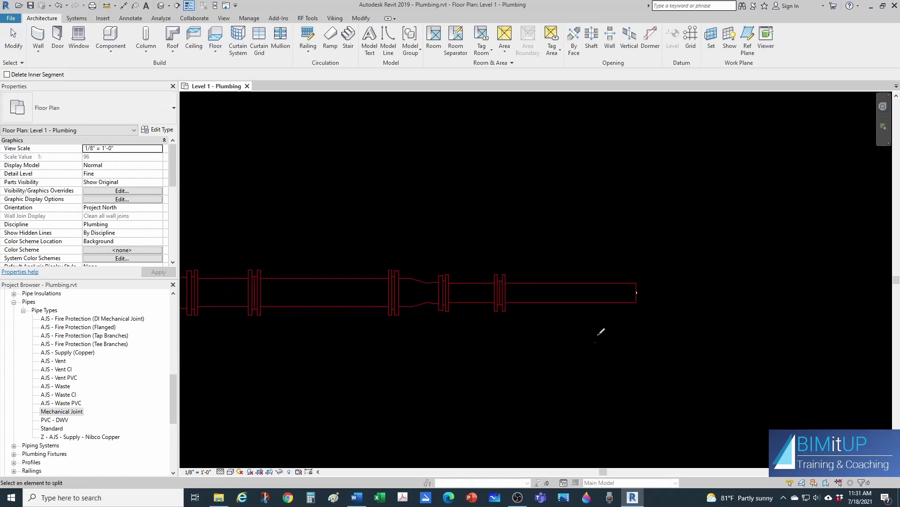
click(596, 291)
scroll(571, 316, down, 2)
key(Escape)
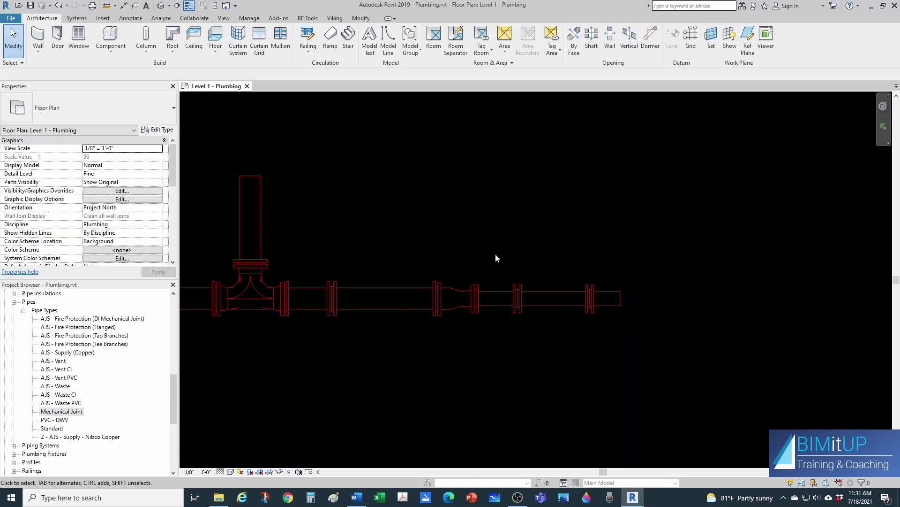
Step: Delete both couplings on the 4" pipe and all pipe segments beyond its first split, keeping the short stub at the reducer
drag(585, 351, 611, 358)
key(Delete)
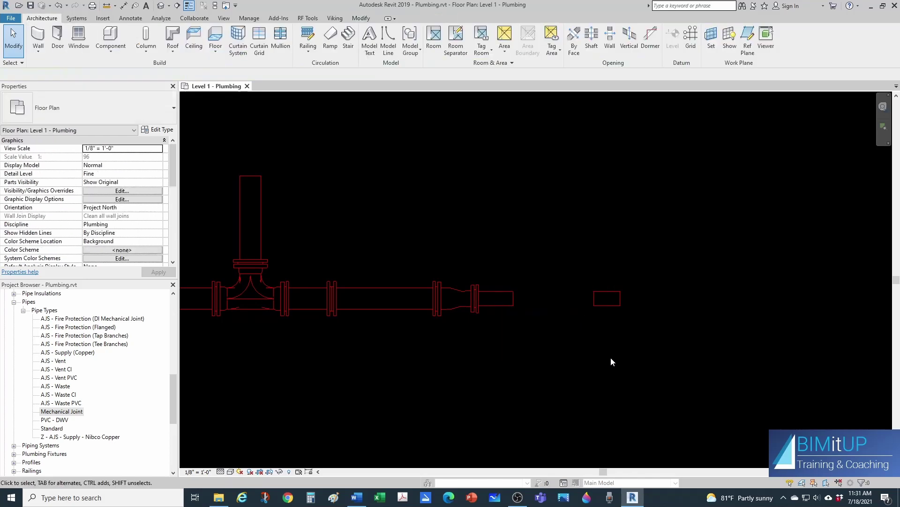
scroll(596, 308, down, 2)
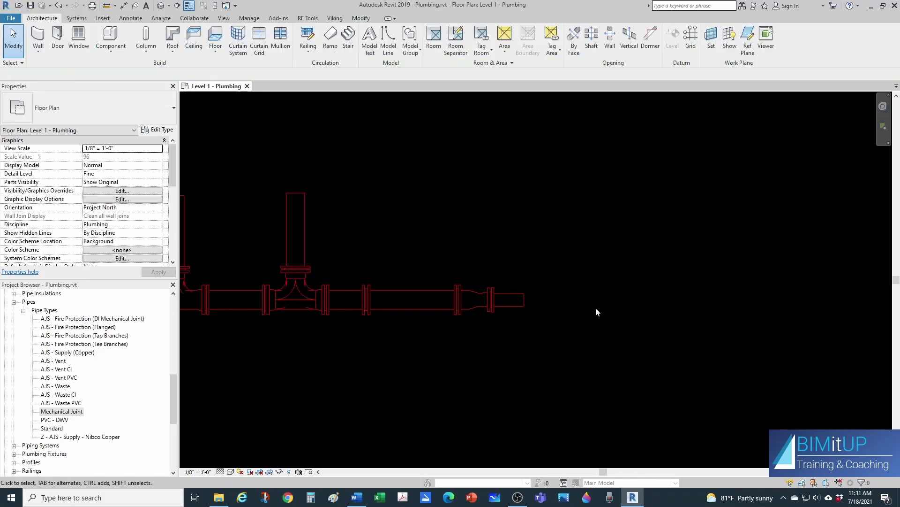
scroll(686, 353, up, 2)
middle_drag(633, 364, 606, 284)
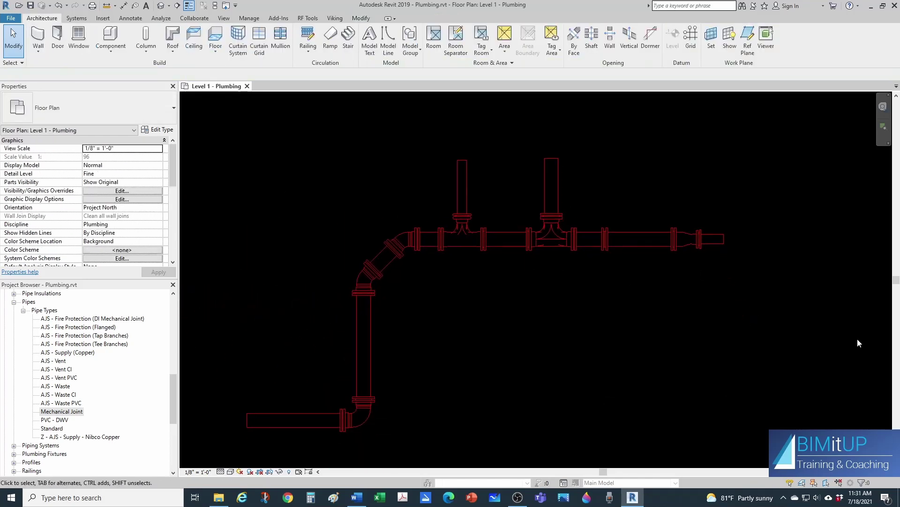